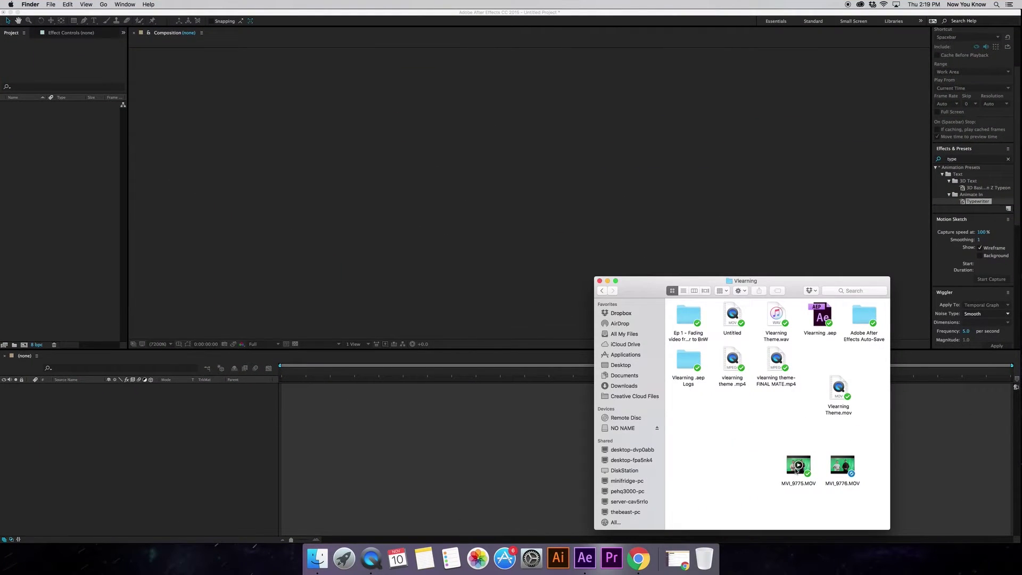
Drag MVI_9775.MOV from the Vlearning folder into the After Effects Project panel.
left_click_drag(798, 466, 82, 181)
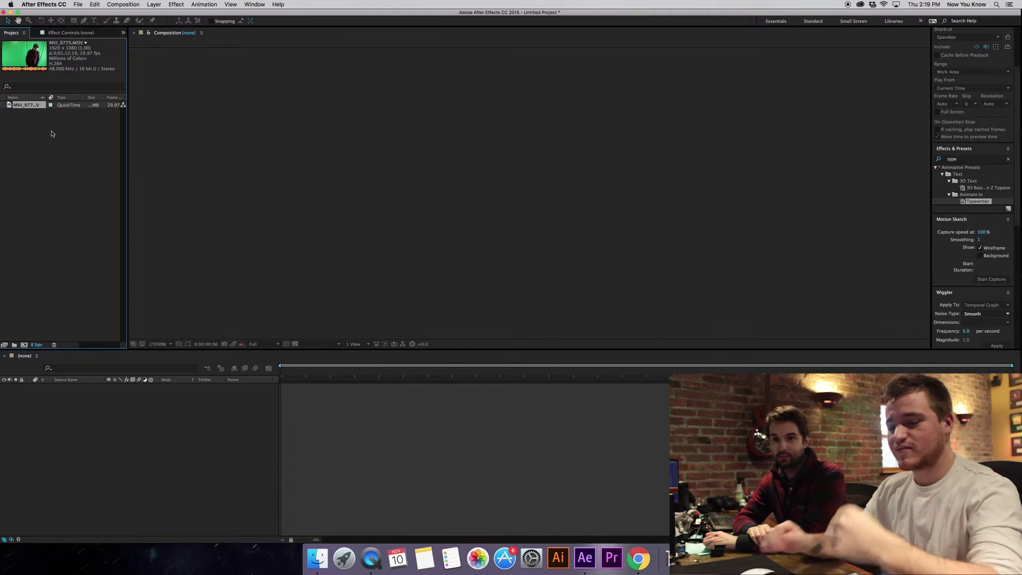
Deselect, then reselect, the imported MVI_9775.MOV footage item in the Project panel.
left_click(74, 135)
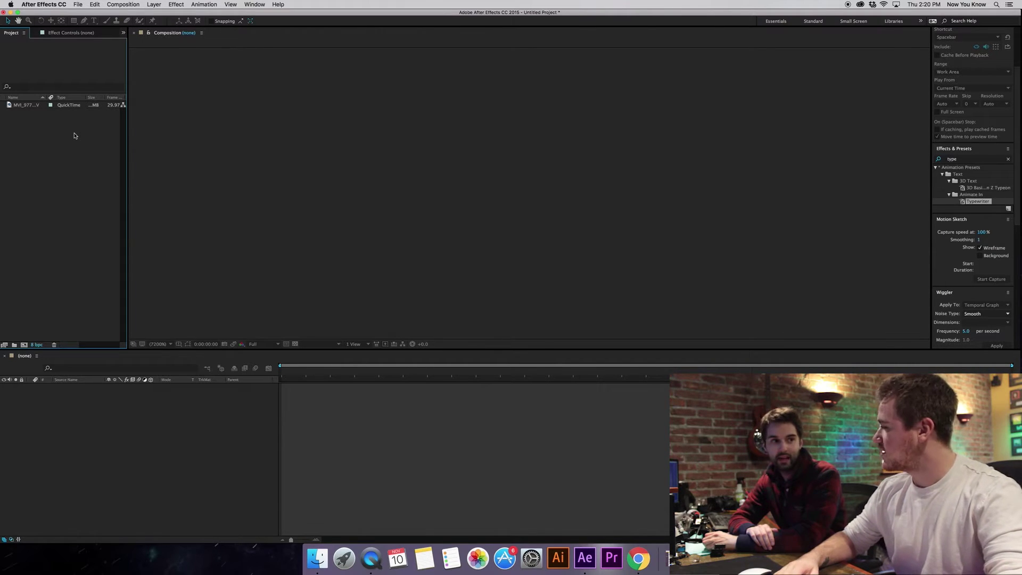
left_click(29, 107)
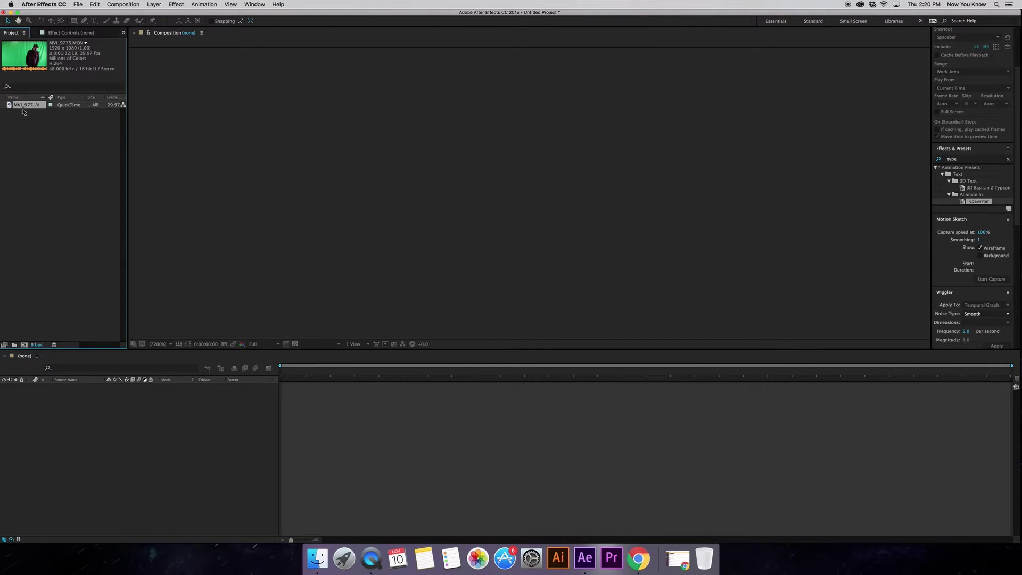
Drag the MVI_9775 footage onto the timeline to build a composition named MVI_9775.
left_click_drag(26, 108, 367, 406)
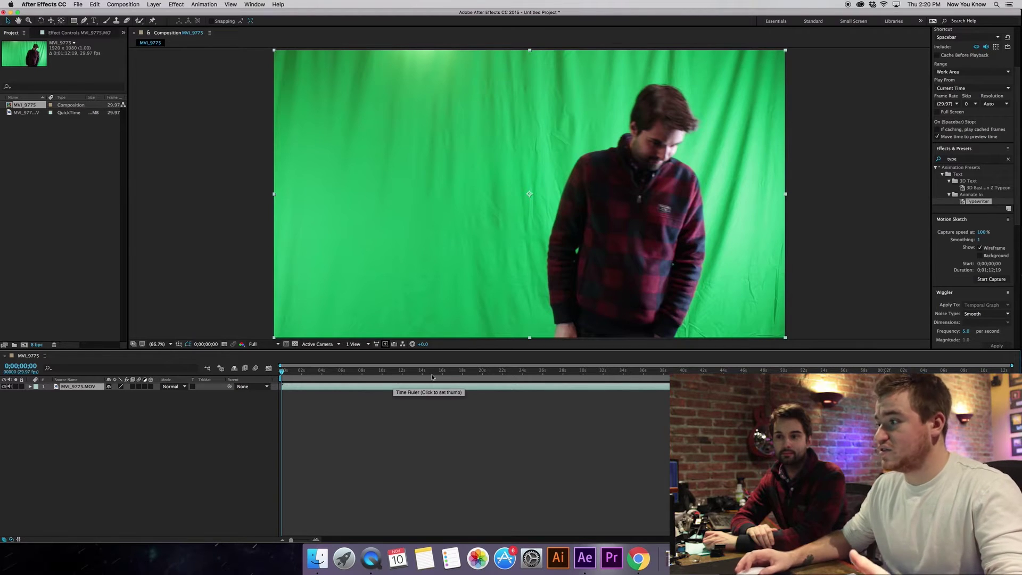
mouse_move(293, 387)
left_mouse_down()
mouse_move(349, 388)
mouse_move(296, 390)
left_mouse_up()
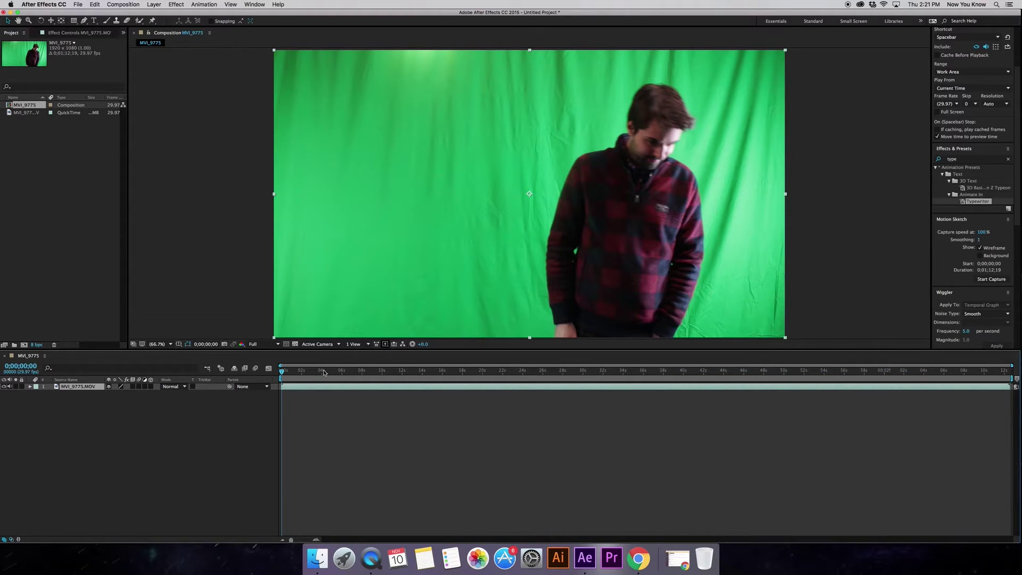
Apply Effect > Keying > Keylight (1.2) to the MVI_9775.MOV layer.
left_click(281, 432)
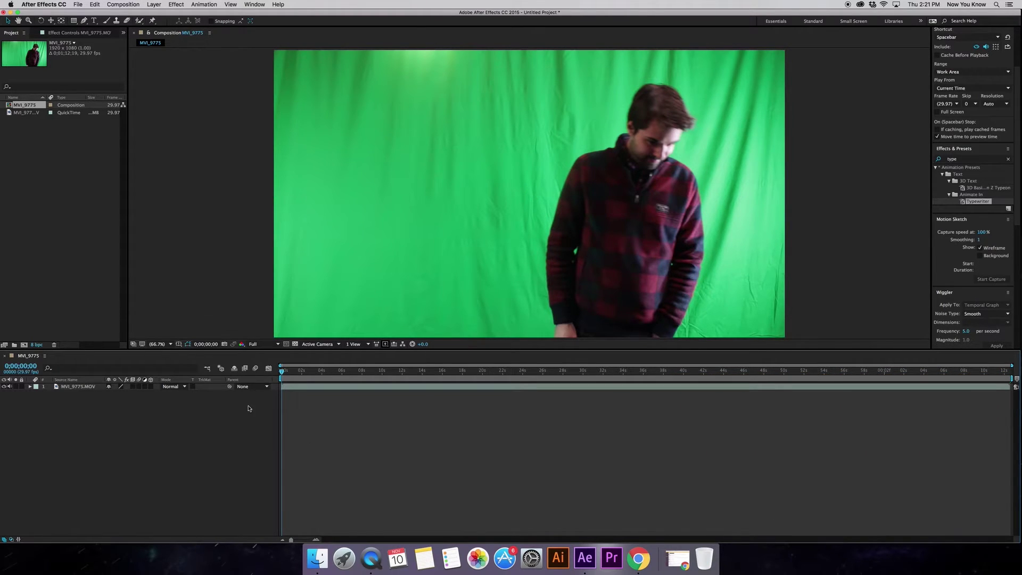
left_click(69, 389)
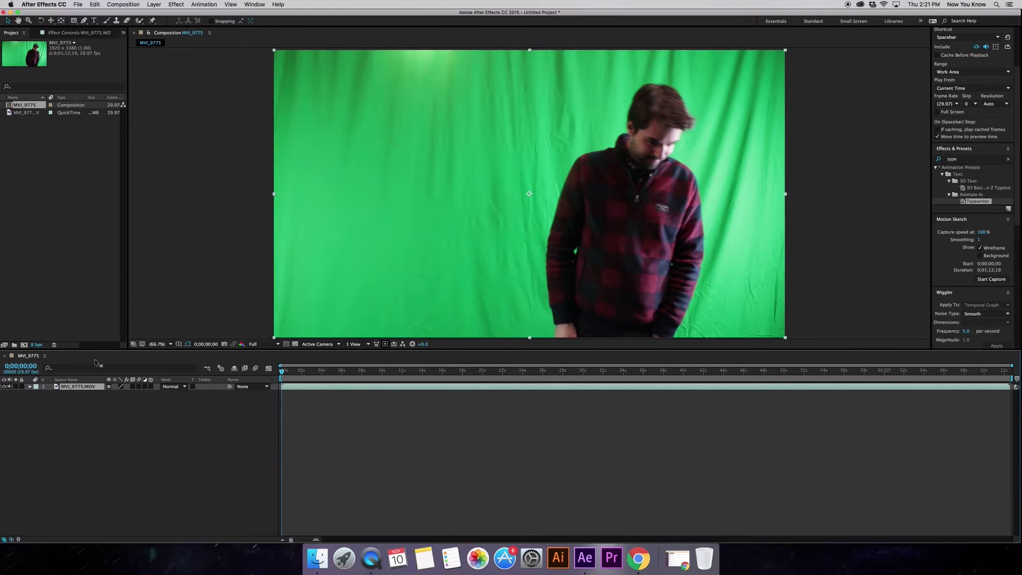
left_click(176, 5)
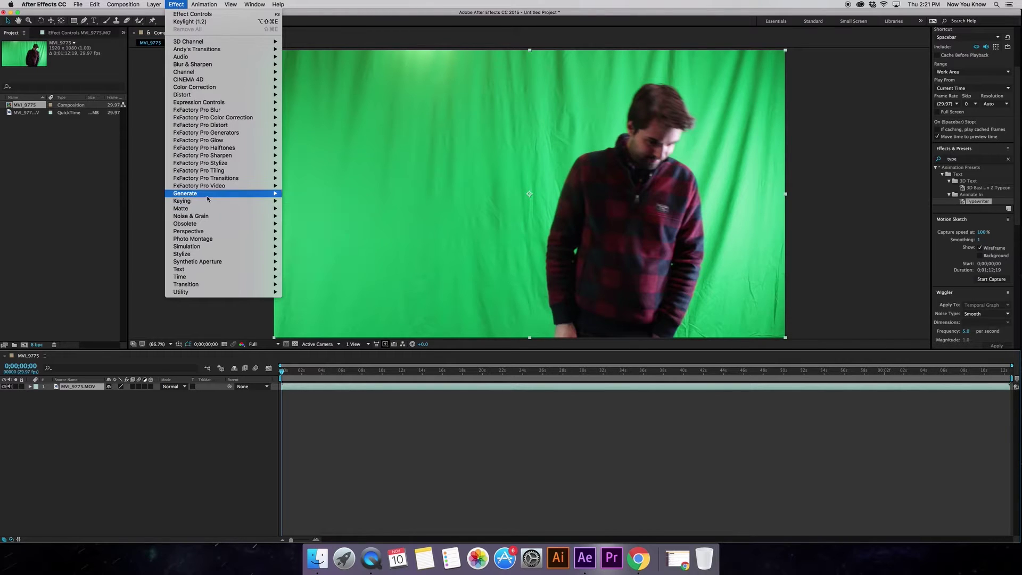
mouse_move(204, 200)
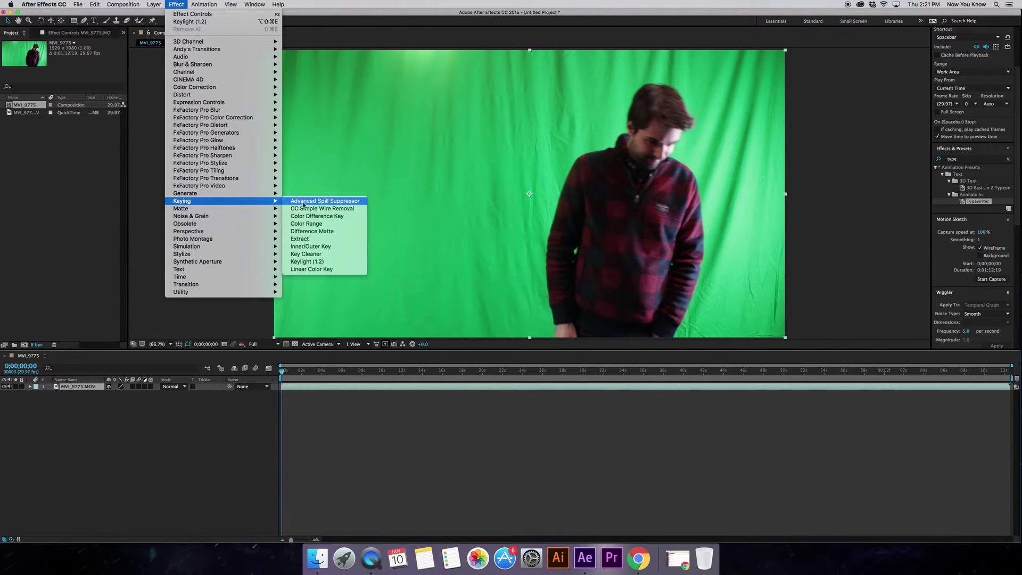
left_click(334, 262)
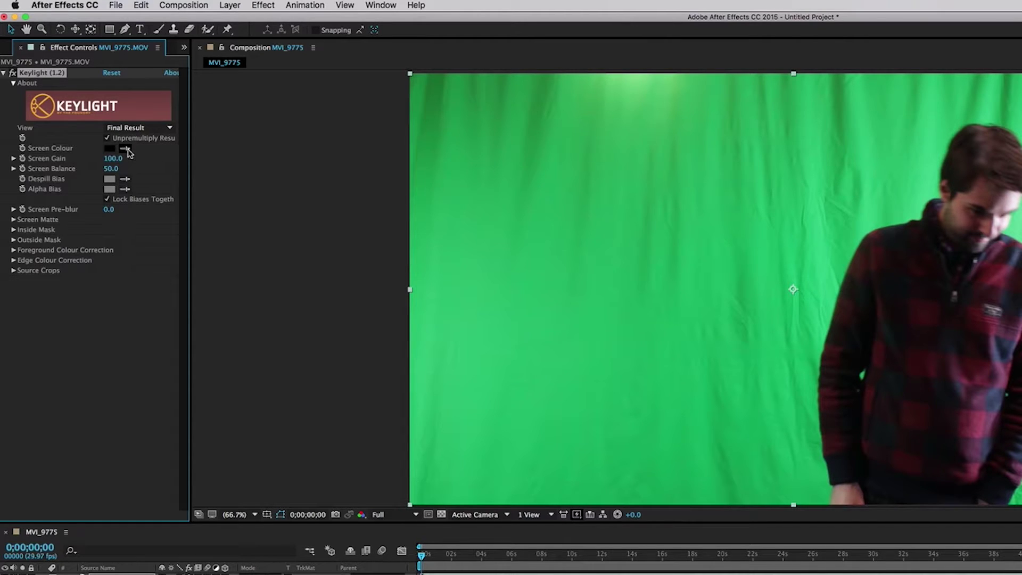
Sample the green backdrop as Keylight's Screen Colour, toggling the effect to compare keyed and unkeyed.
left_click(126, 150)
left_click(768, 248)
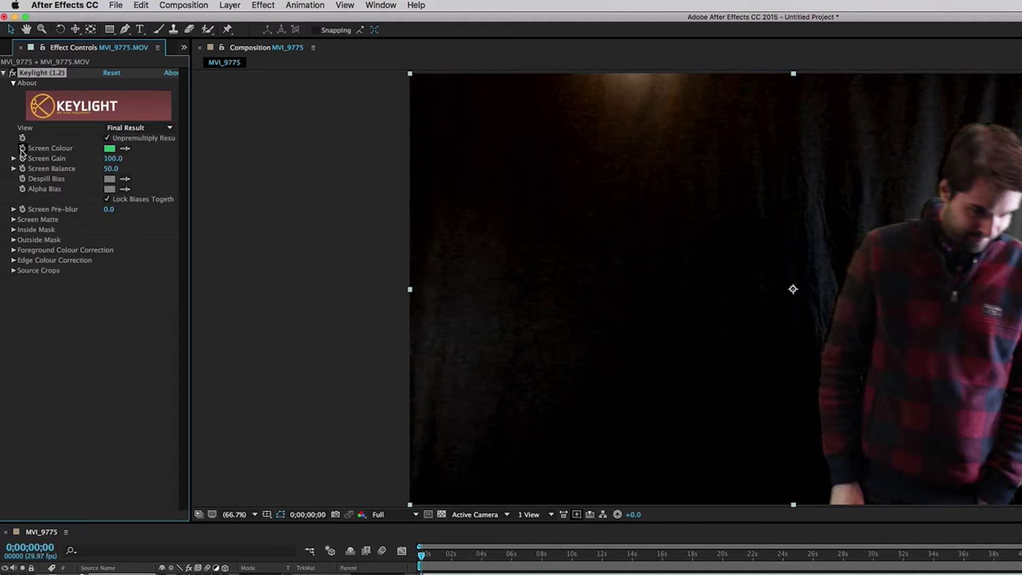
left_click(12, 74)
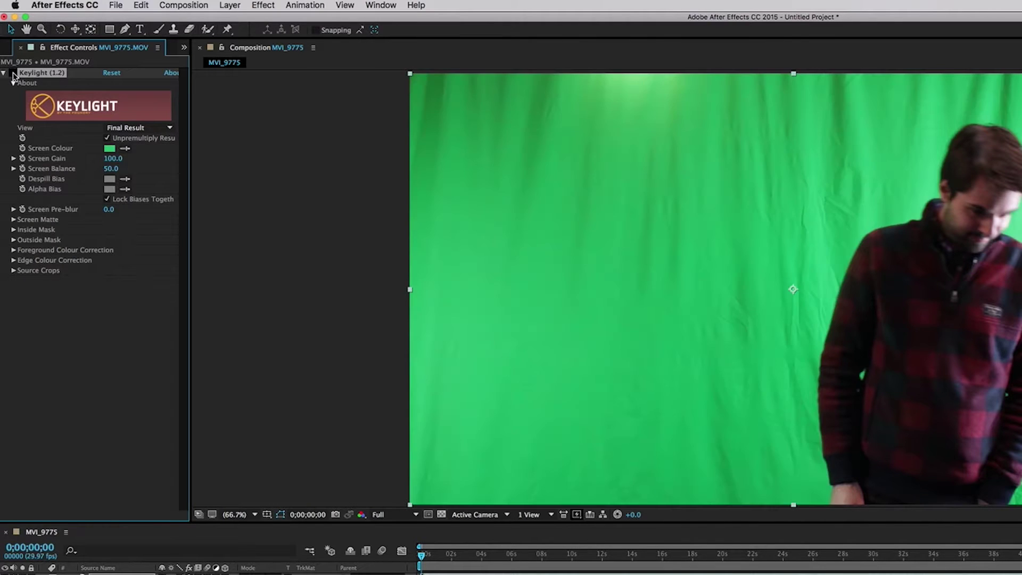
left_click(12, 74)
left_click(12, 73)
left_click(12, 73)
left_click(11, 74)
left_click(11, 73)
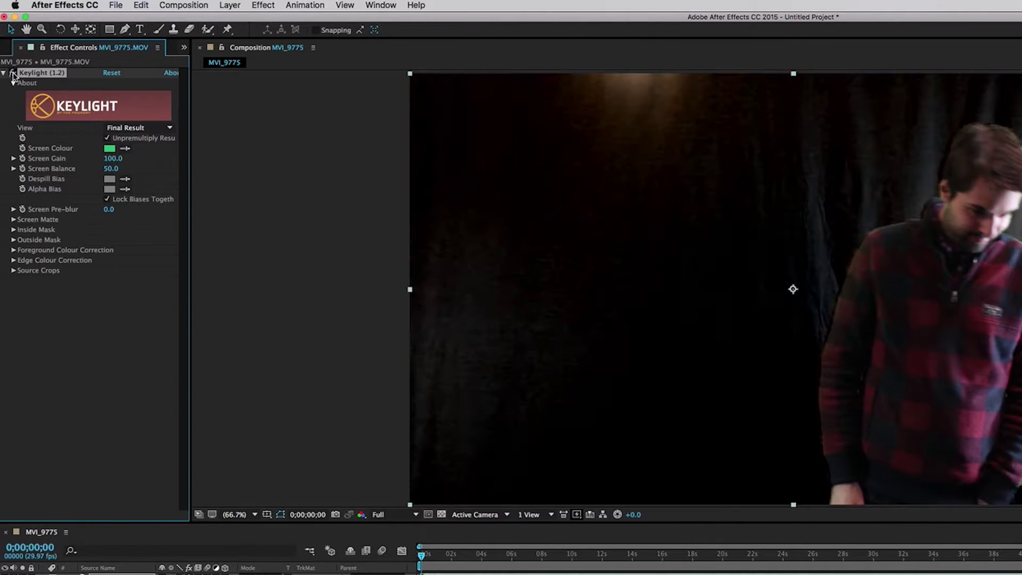
left_click(12, 74)
left_click(12, 73)
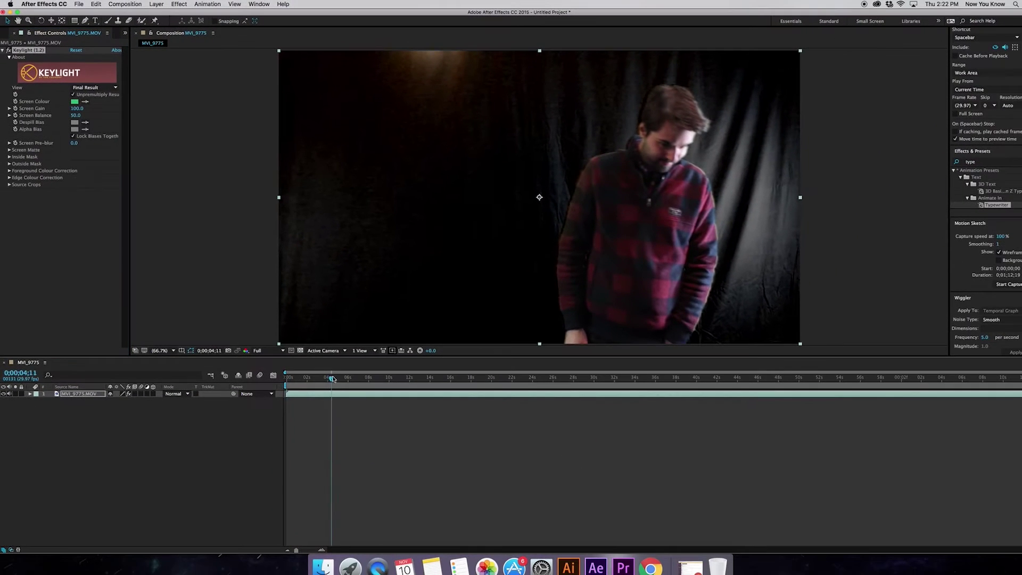
On a frame showing both people, scrub Keylight's Screen Gain up to 180.0.
left_click_drag(332, 378, 417, 379)
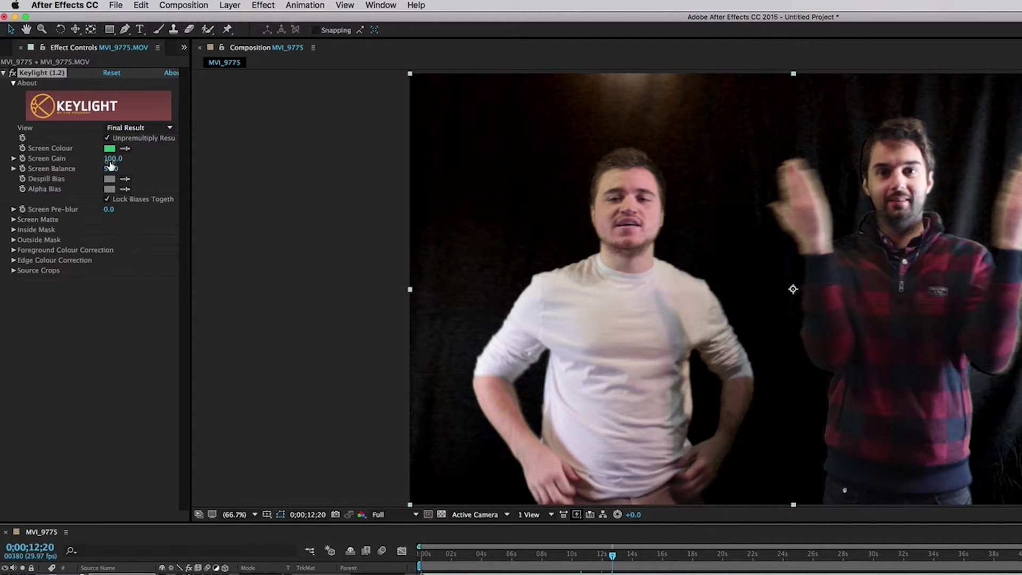
left_click(110, 160)
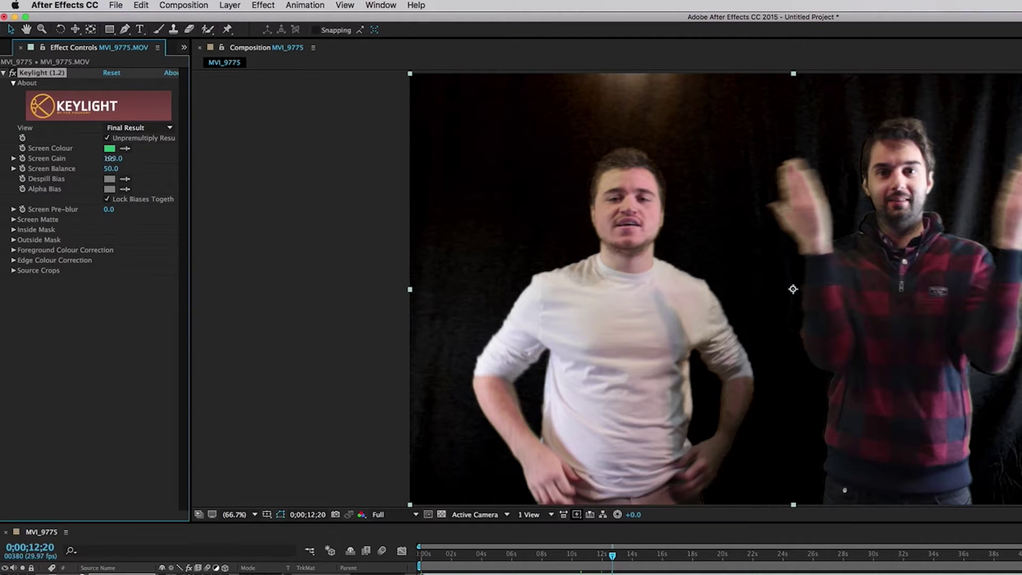
left_click_drag(110, 158, 124, 160)
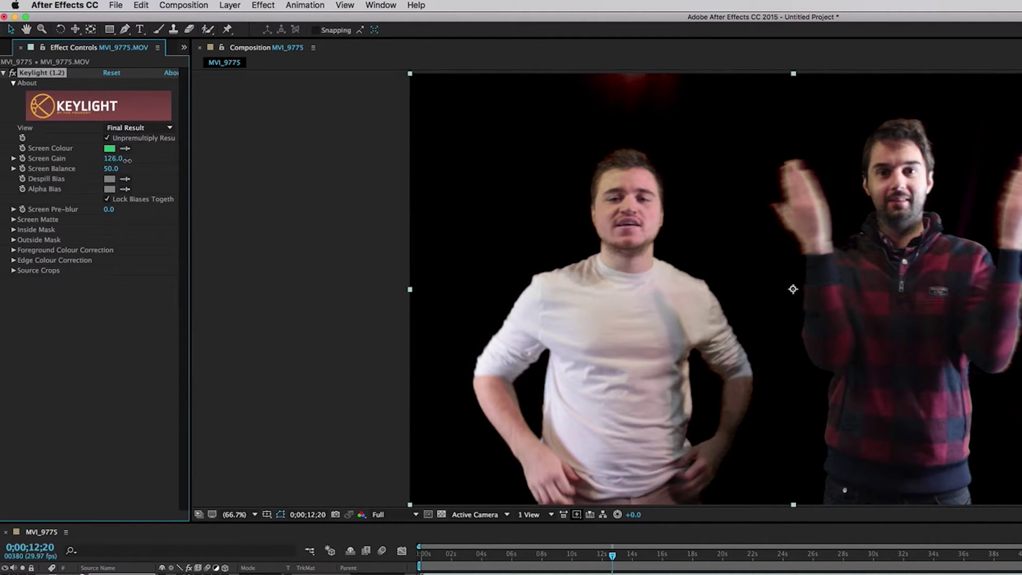
left_click_drag(139, 161, 168, 169)
mouse_move(612, 556)
left_mouse_down()
mouse_move(580, 560)
mouse_move(606, 565)
left_mouse_up()
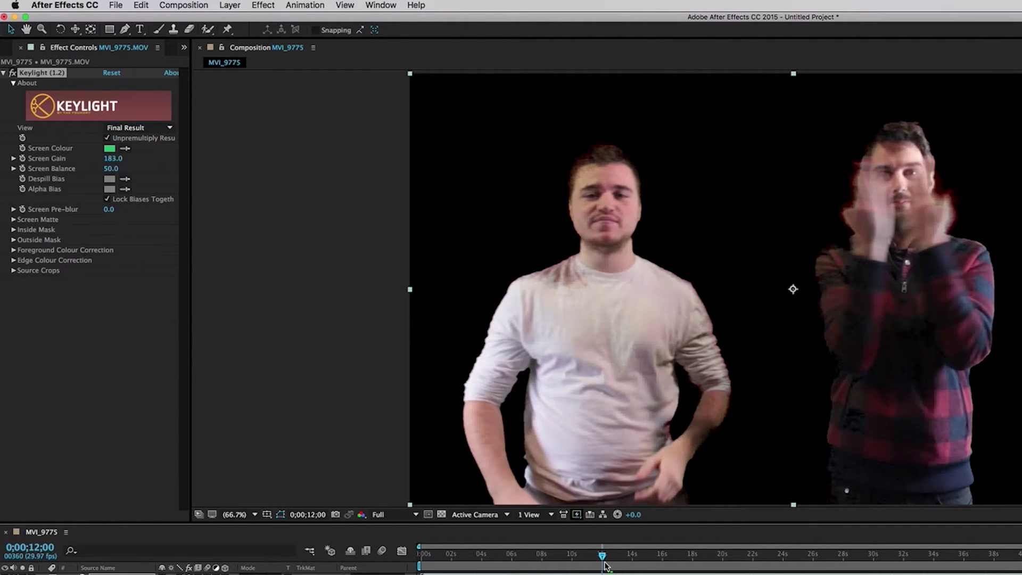
key("Page_Up")
key("Page_Up")
key("Page_Up")
key("Page_Up")
key("Page_Up")
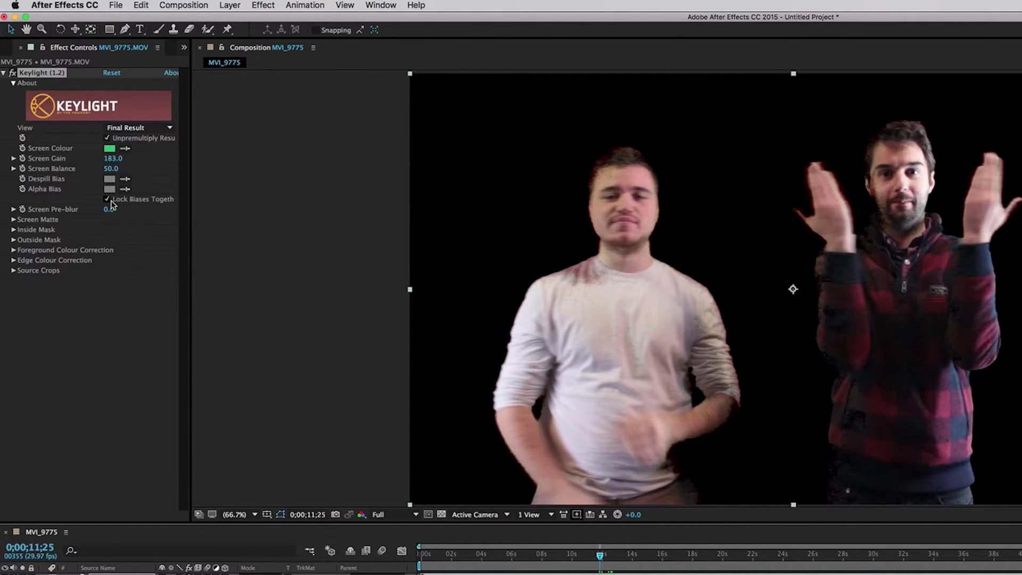
left_click(107, 159)
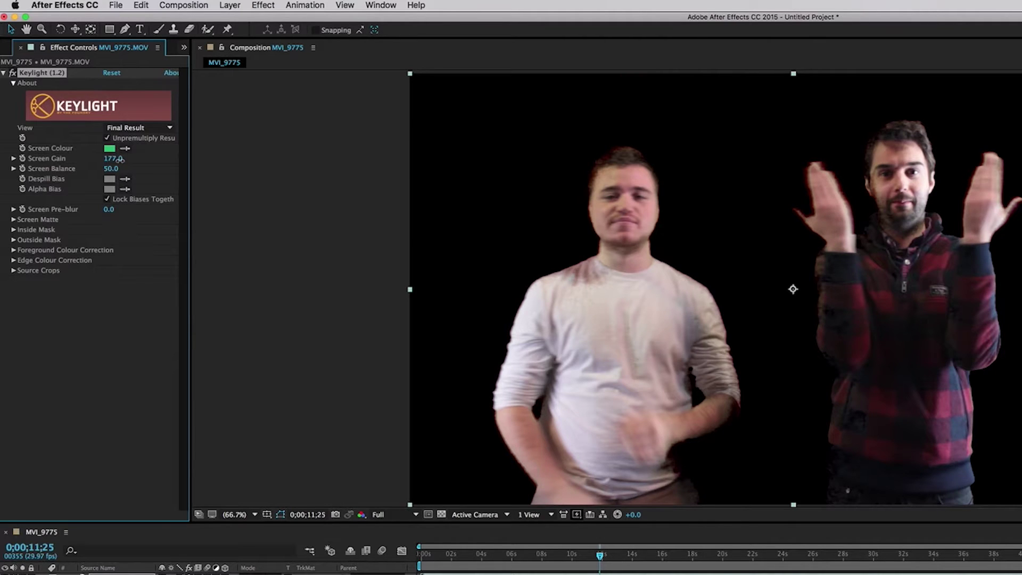
left_click_drag(120, 159, 125, 159)
Switch Keylight's View to Status and lower Screen Balance from 50.0 to 0.0.
left_click(170, 129)
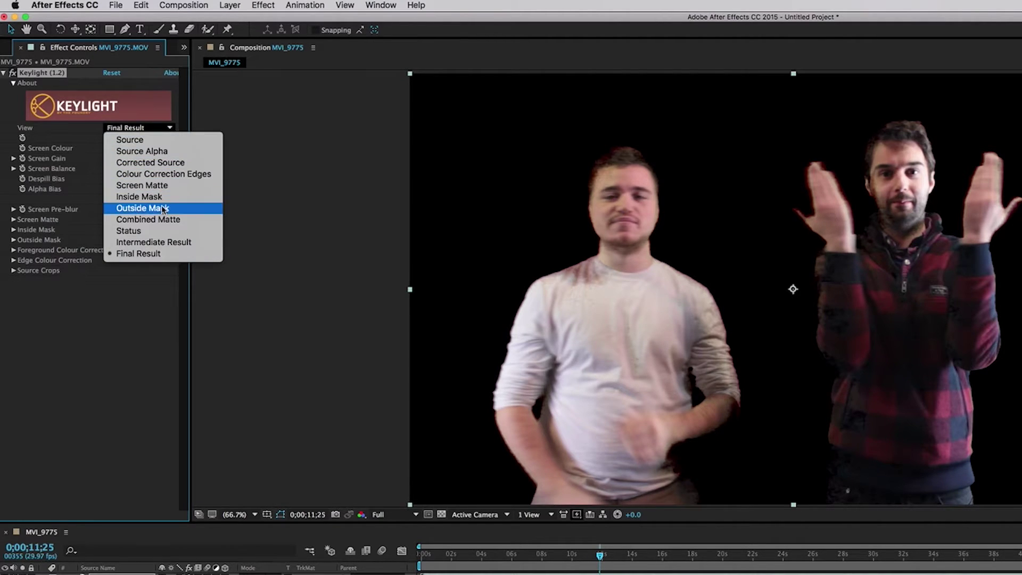
left_click(156, 233)
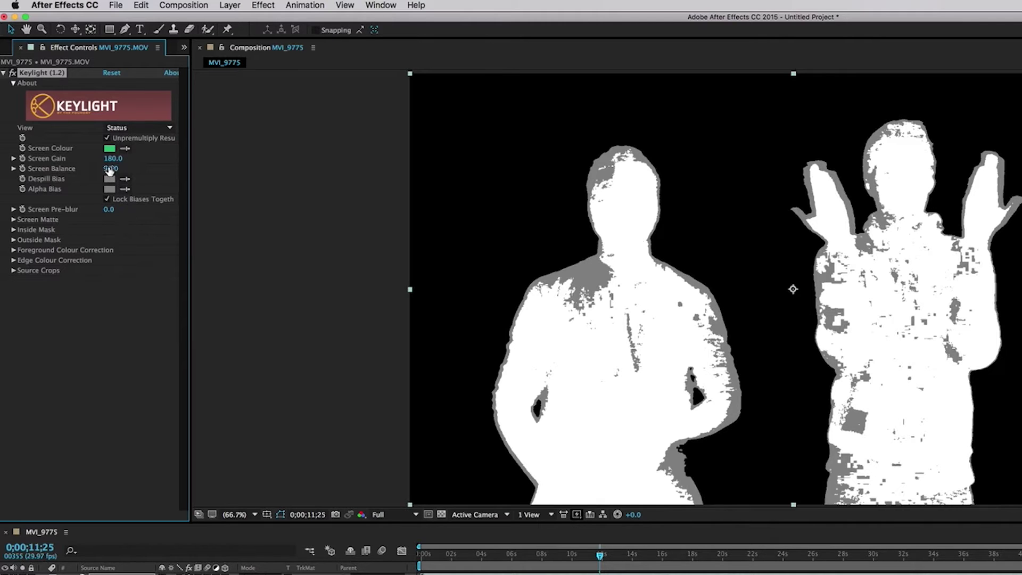
left_click_drag(109, 170, 85, 173)
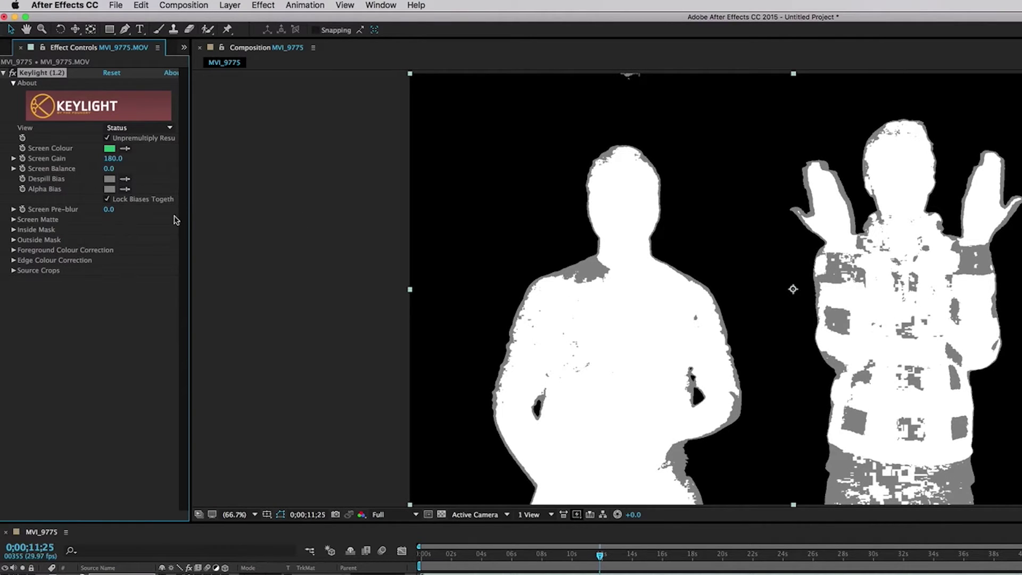
left_click(14, 220)
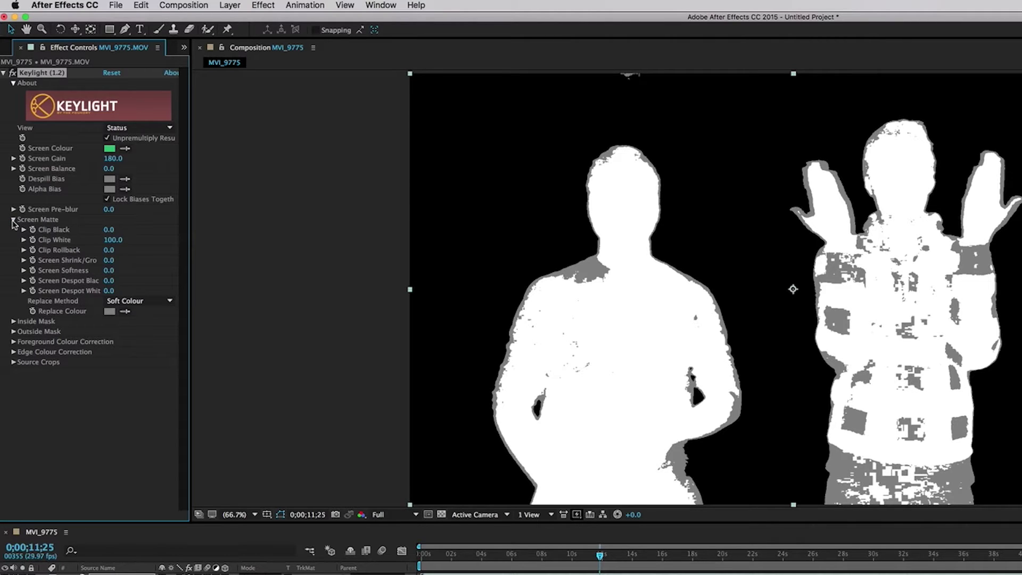
Set Keylight's Clip Black and Clip White, refining the matte to 47 and 55.
left_click(110, 229)
type("25")
key("Return")
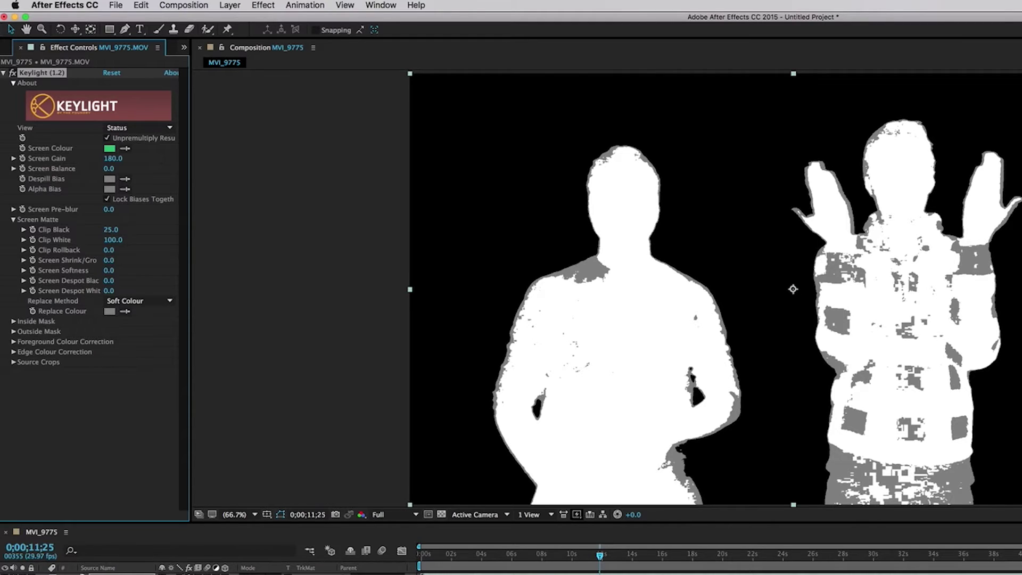
left_click(110, 241)
type("75")
key("Return")
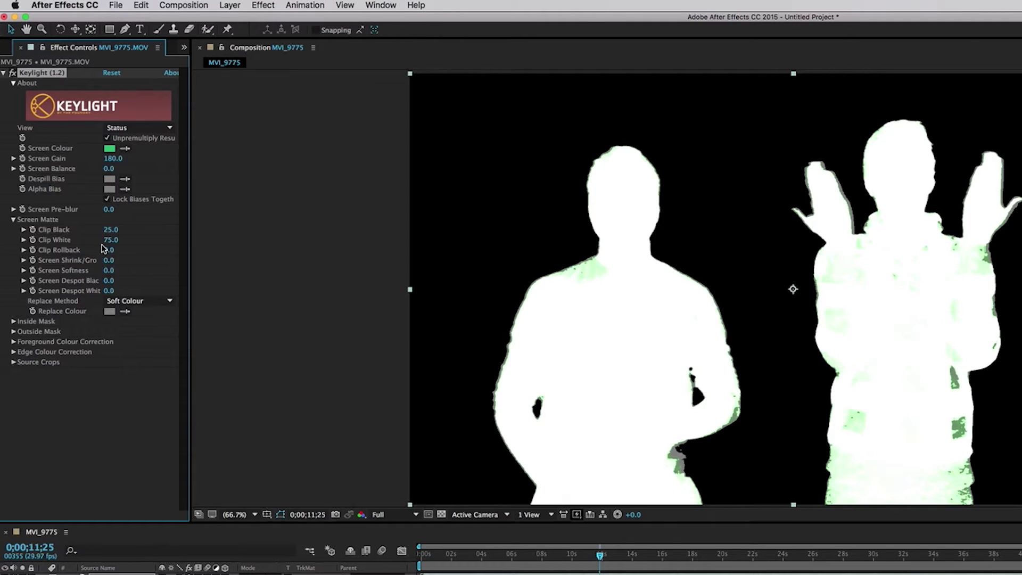
mouse_move(110, 241)
left_mouse_down()
mouse_move(118, 243)
mouse_move(102, 249)
left_mouse_up()
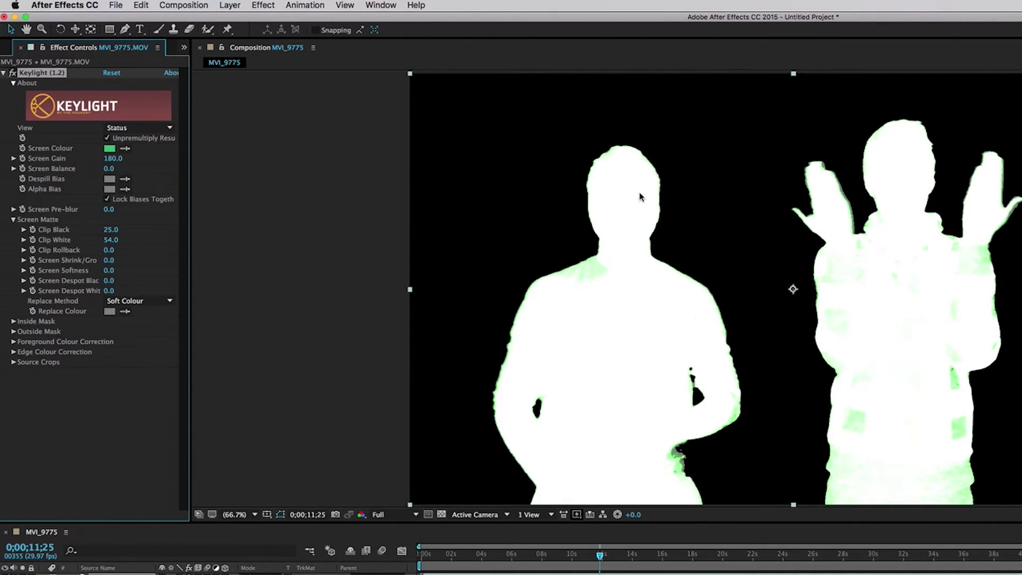
Zoom and pan in to inspect the matte edges, then fit the composition back in view.
scroll(613, 181, "up", 1)
left_click_drag(608, 483, 584, 552)
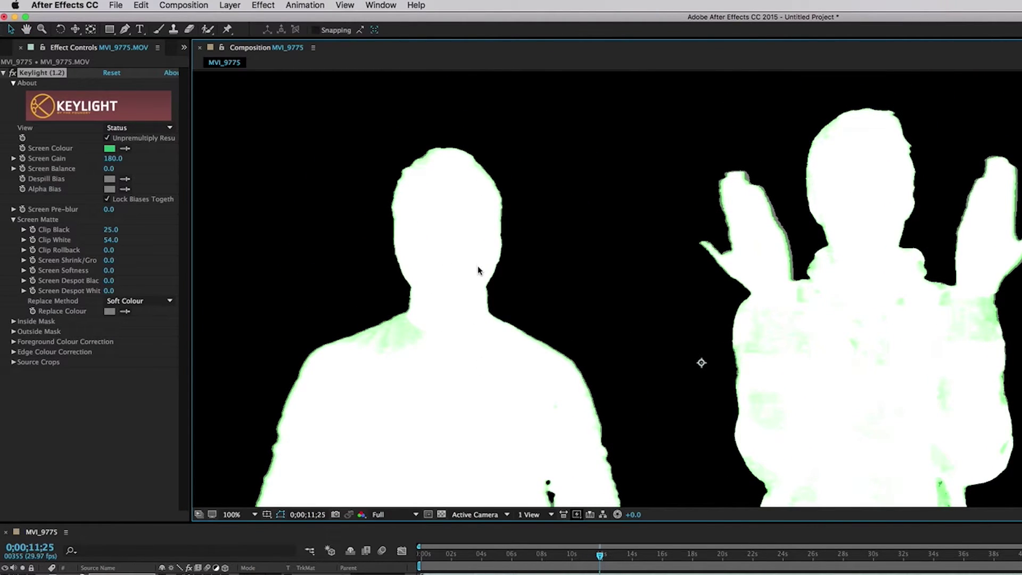
key("space")
left_click_drag(479, 269, 464, 244)
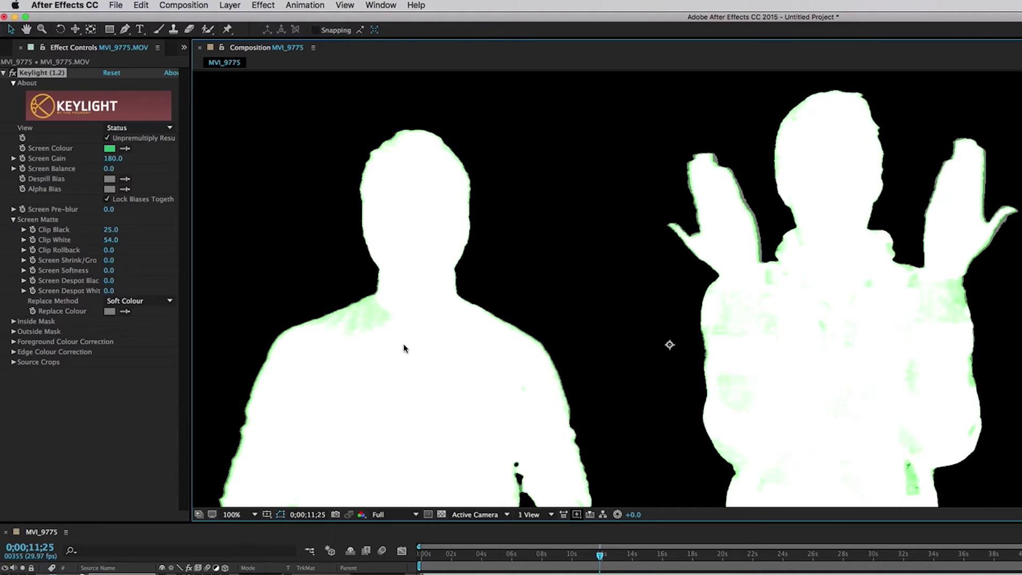
left_click(248, 514)
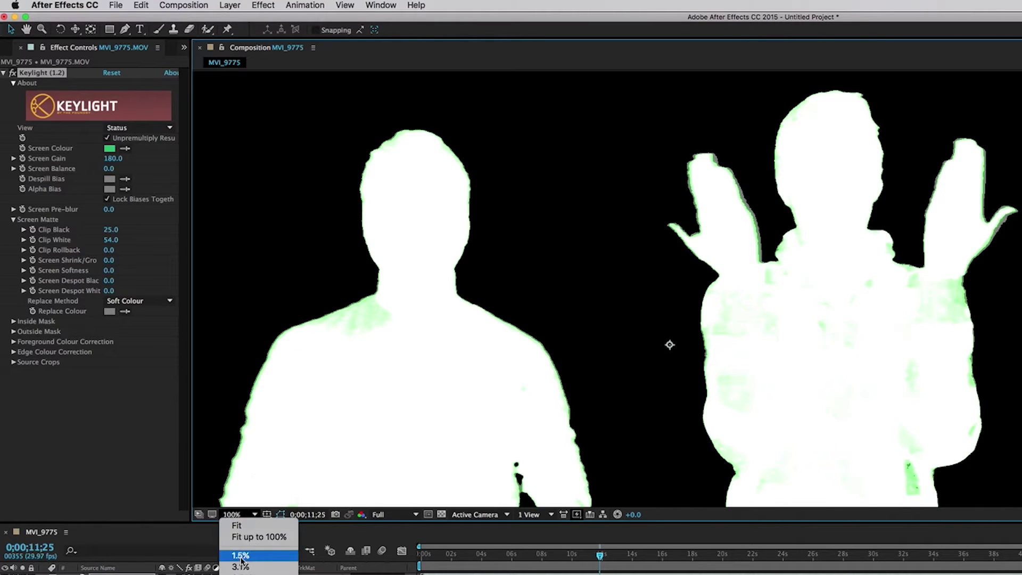
left_click(251, 532)
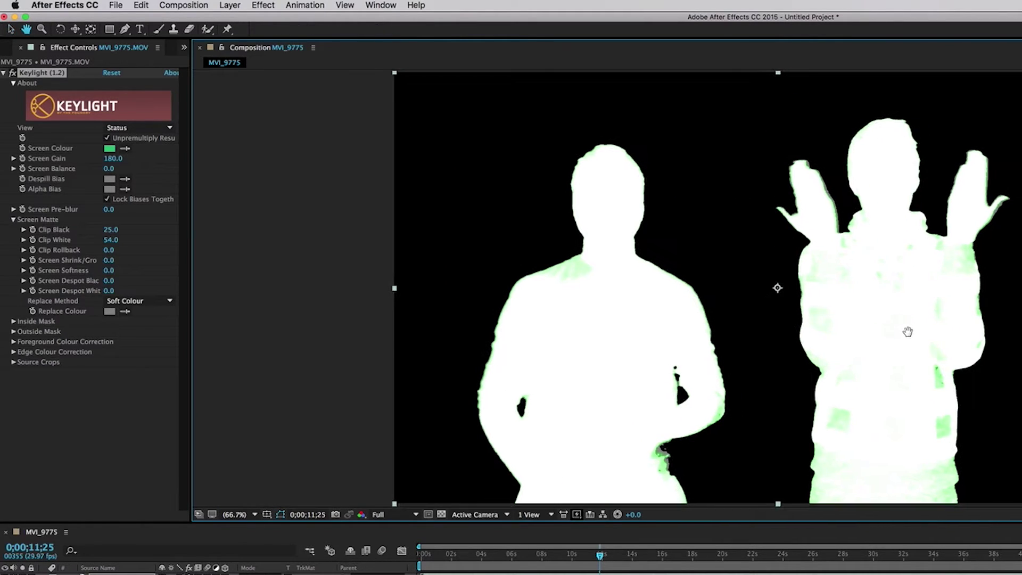
Switch View to Final Result, set Screen Softness to 1.0, and scrub through the clip to check the key.
left_click(159, 128)
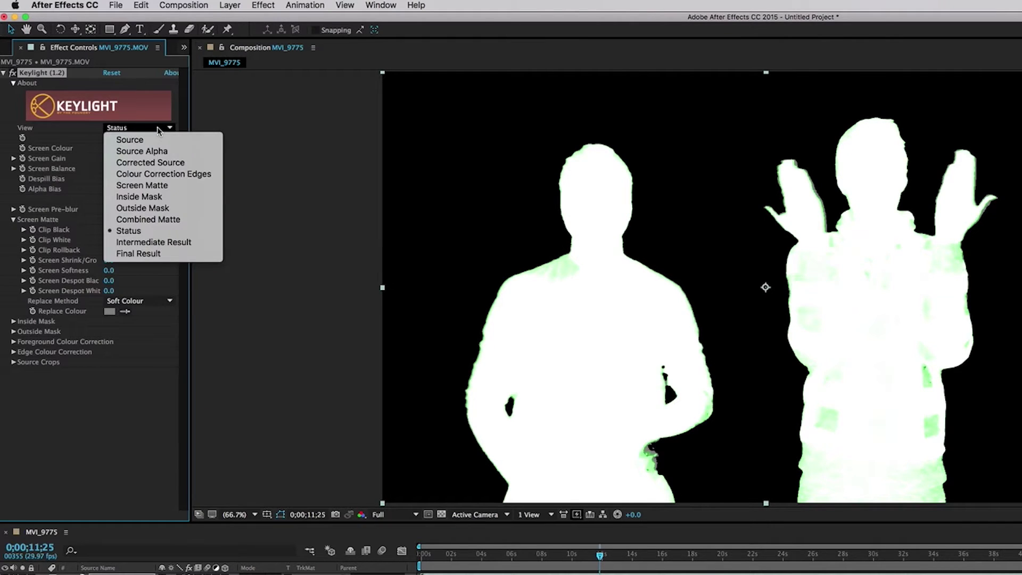
left_click(162, 254)
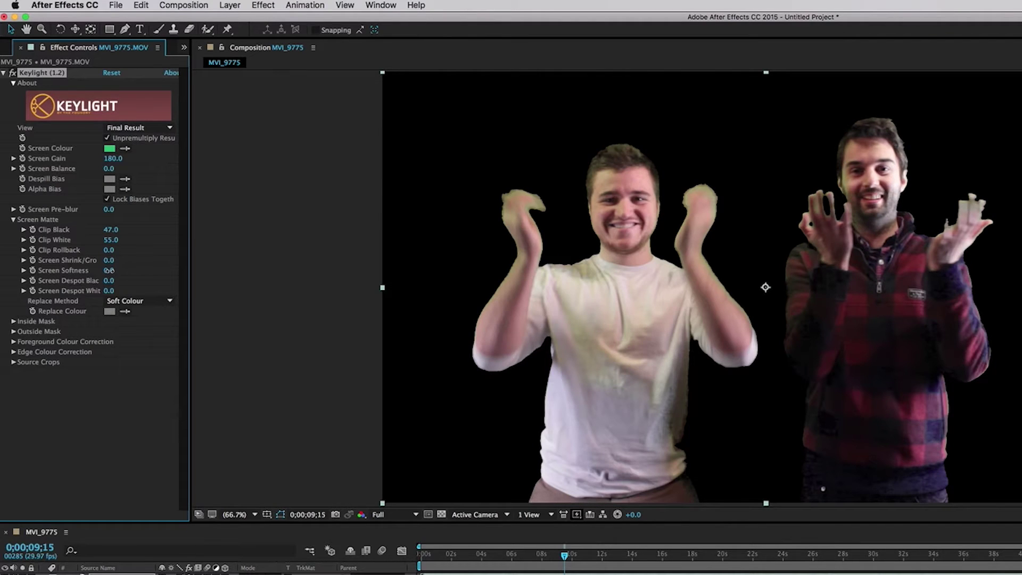
left_click_drag(110, 271, 117, 270)
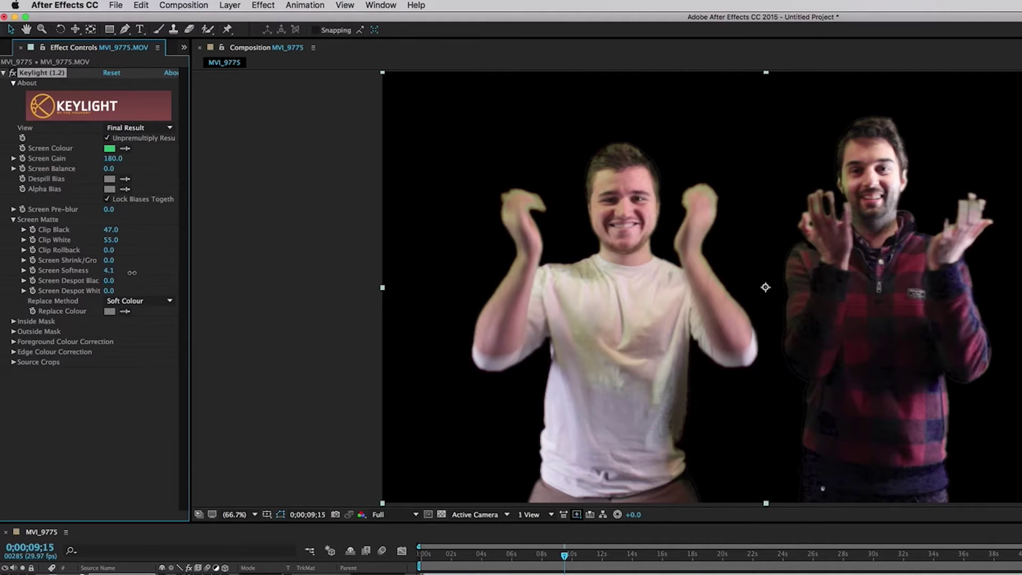
left_click_drag(132, 273, 109, 277)
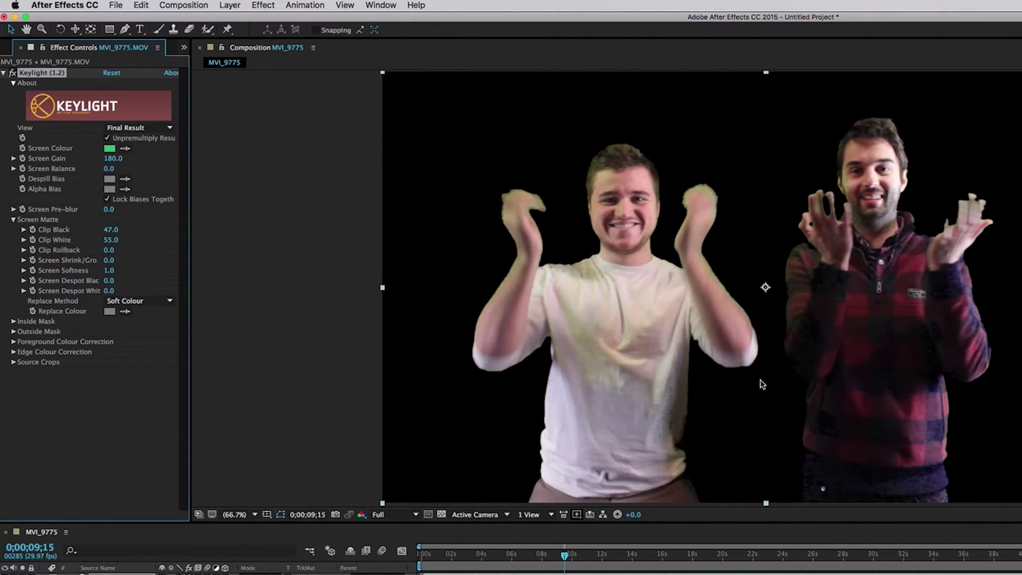
left_click(485, 556)
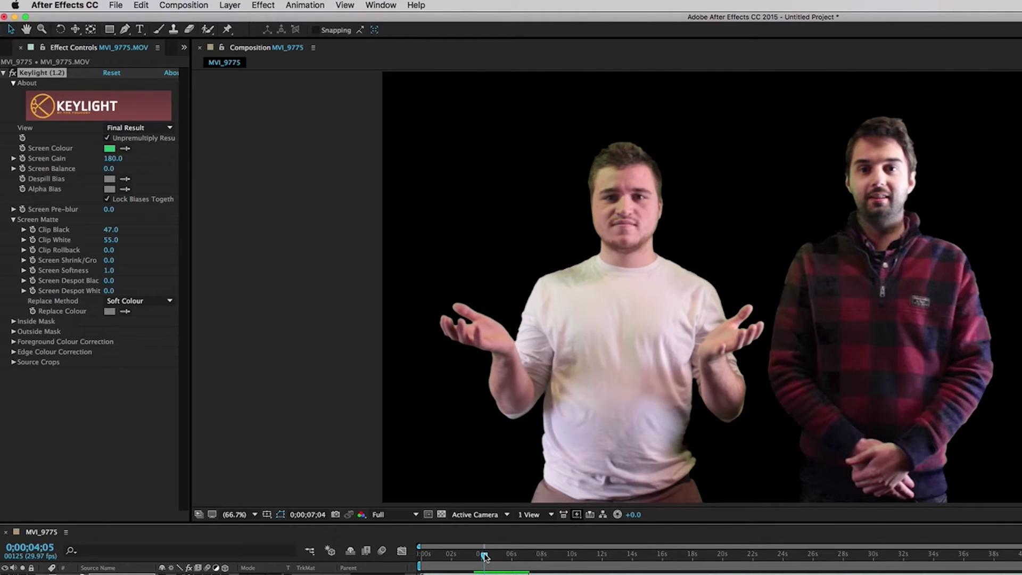
key("space")
left_click_drag(484, 556, 519, 557)
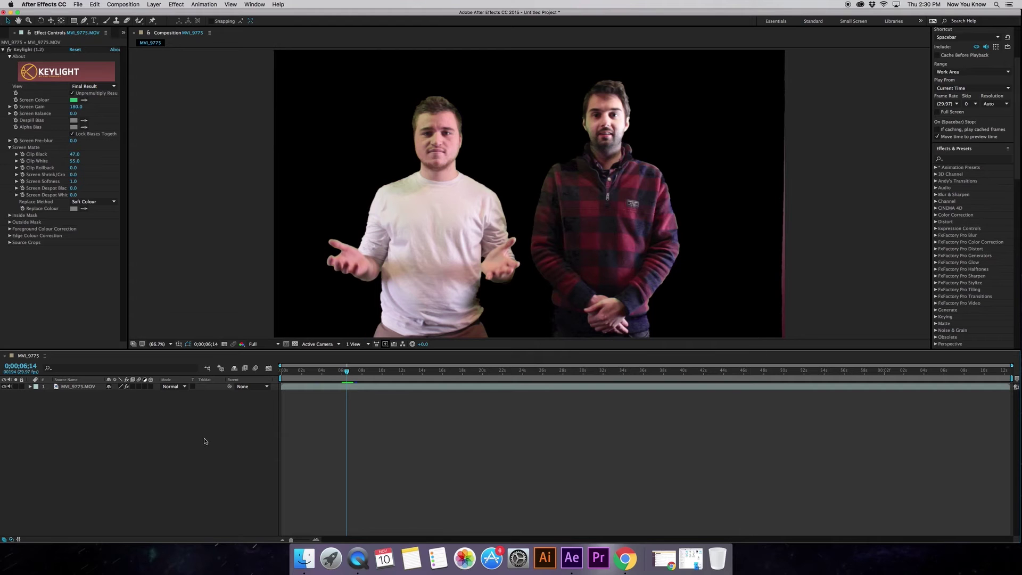
Add a white solid and place White Solid 1 beneath the keyed clip layer.
right_click(193, 423)
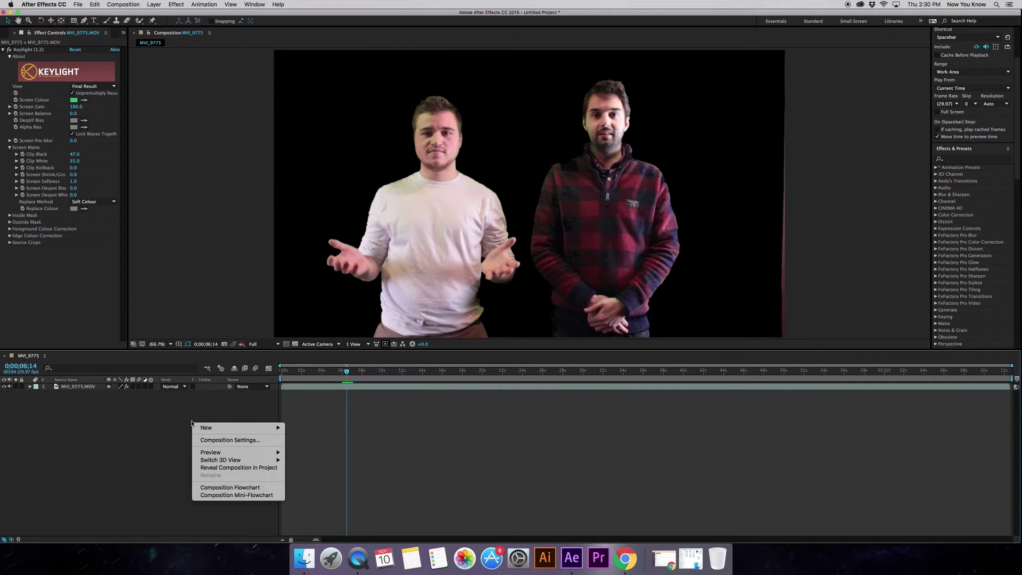
mouse_move(202, 427)
left_click(322, 446)
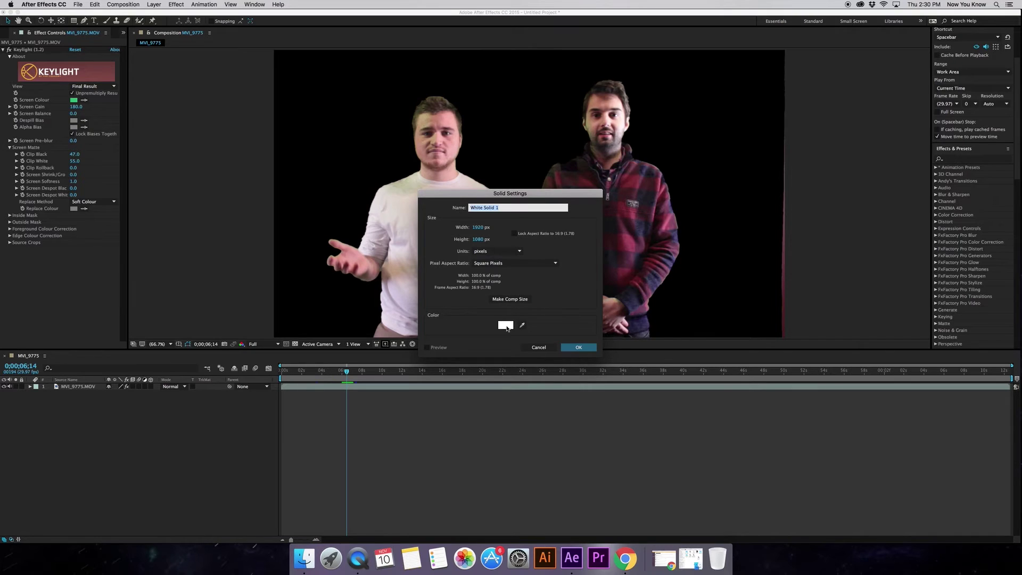
left_click(575, 348)
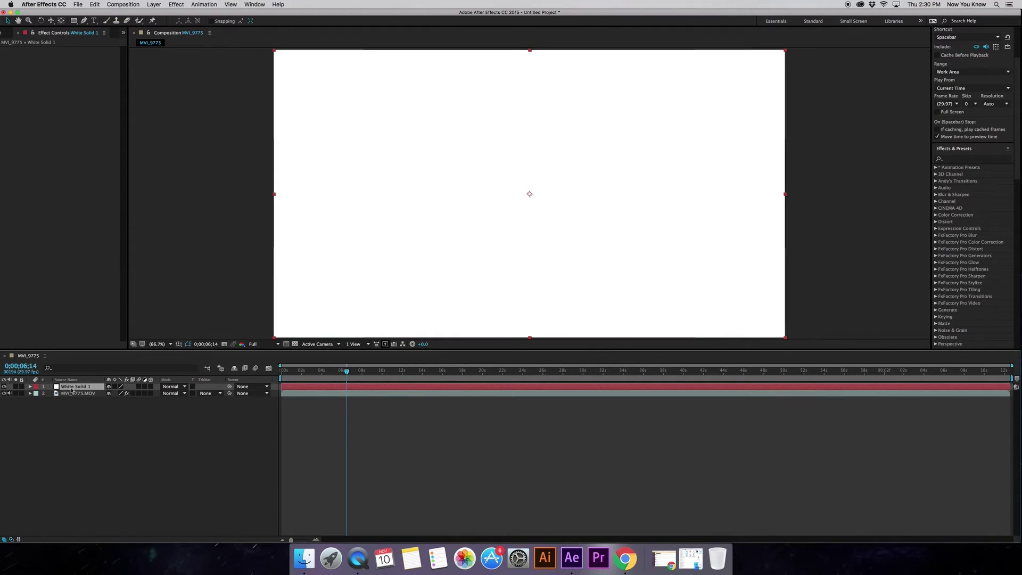
left_click_drag(78, 390, 78, 397)
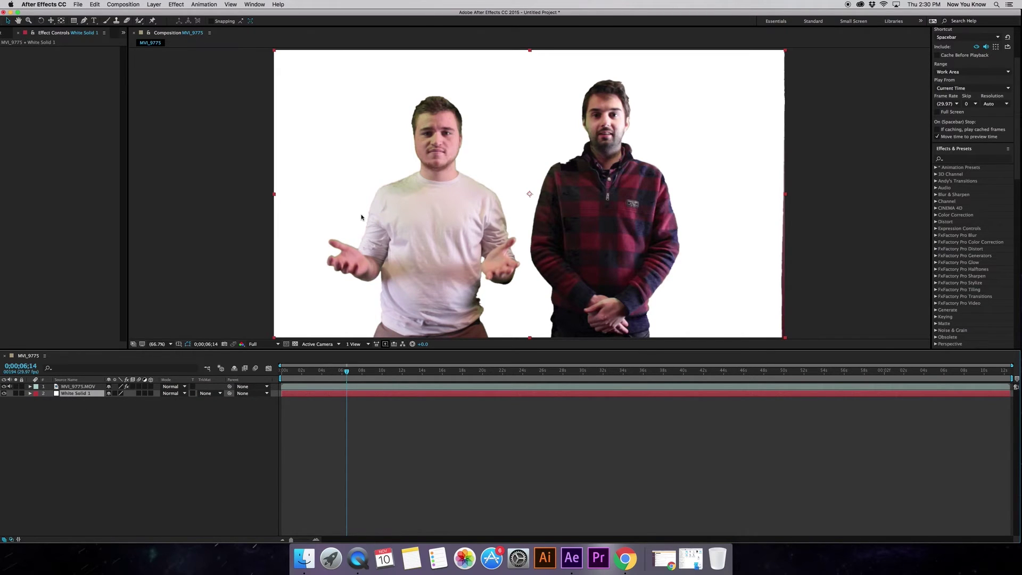
left_click(183, 219)
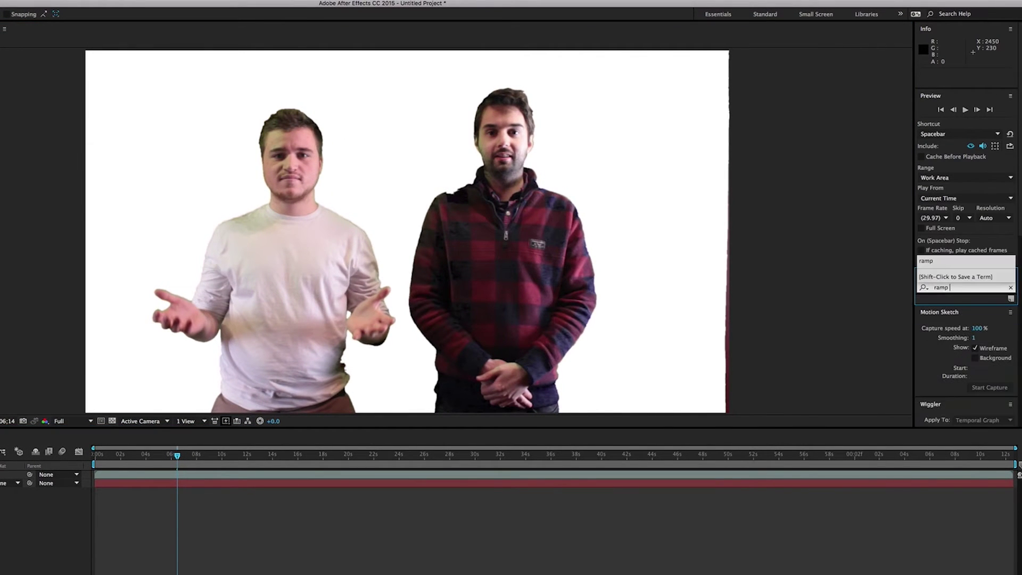
Search the effects for 'ramp' and apply Gradient Ramp to White Solid 1.
key("BackSpace")
key("BackSpace")
key("BackSpace")
key("BackSpace")
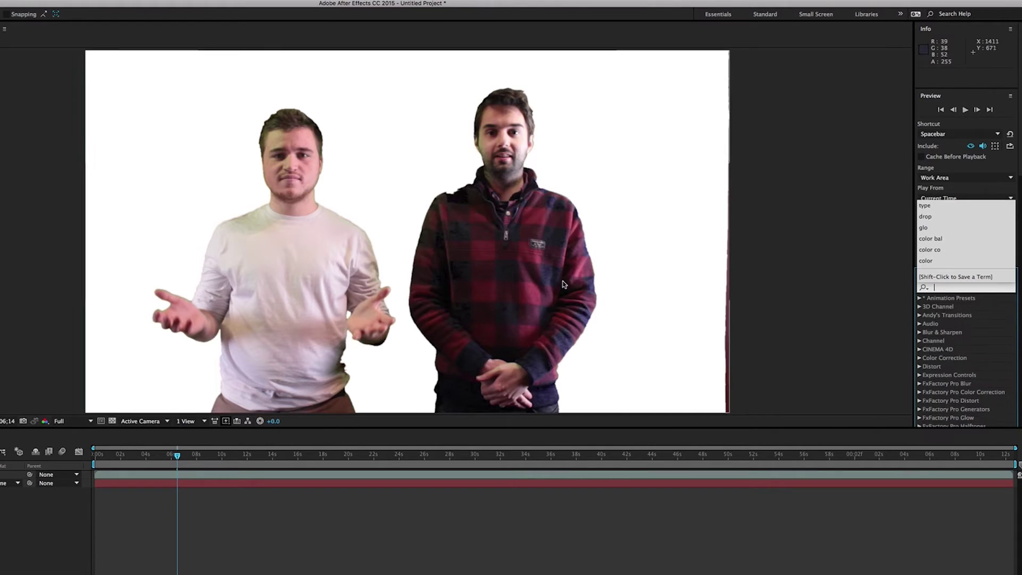
left_click(854, 394)
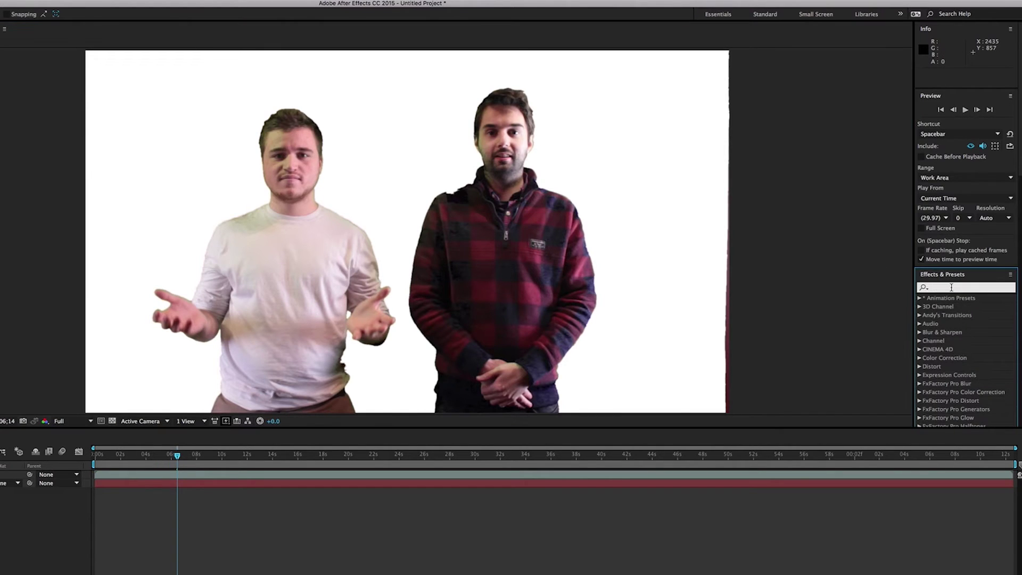
left_click(952, 288)
type("ramp")
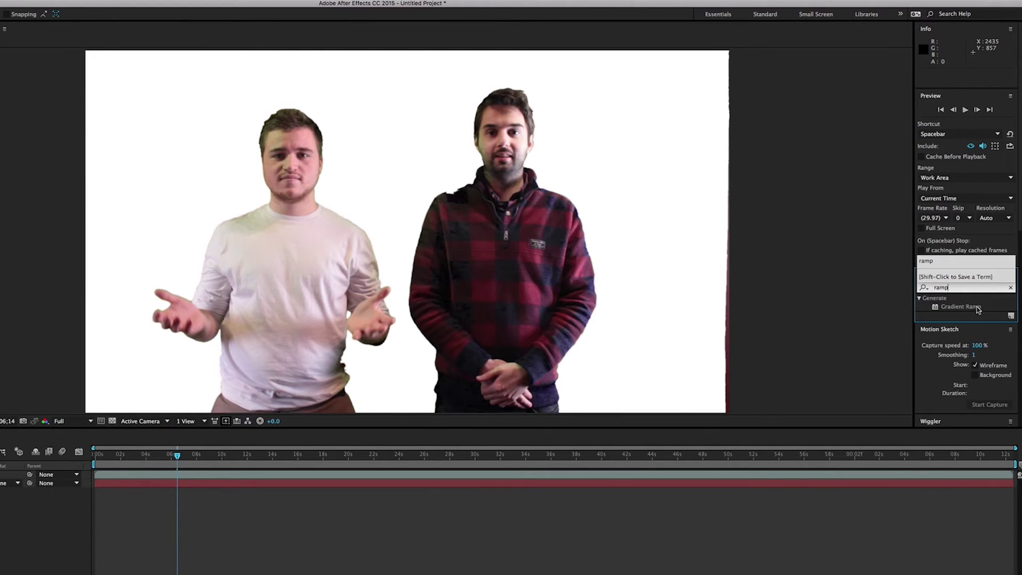
left_click(961, 307)
left_click_drag(920, 308, 394, 240)
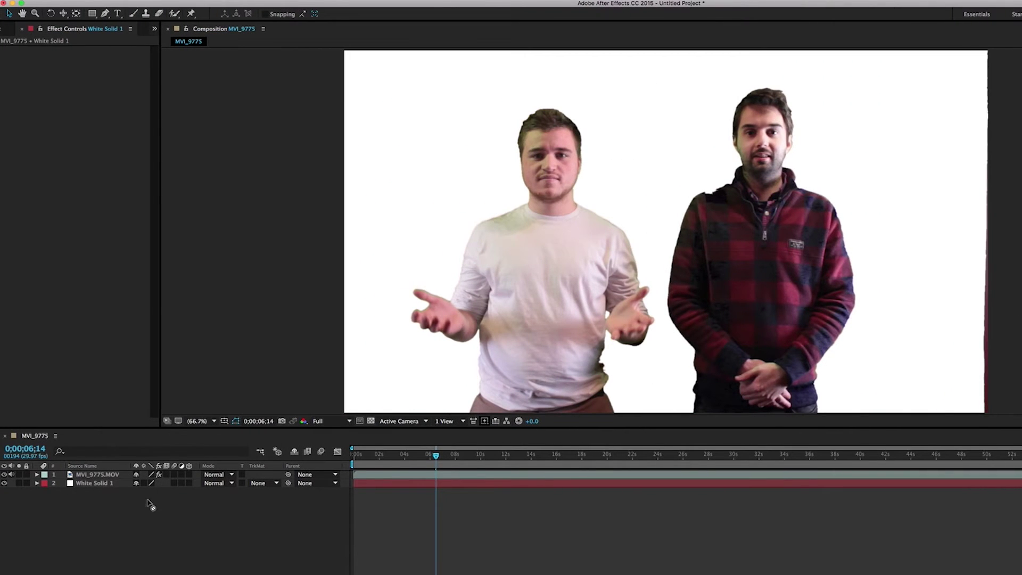
left_click_drag(149, 505, 93, 486)
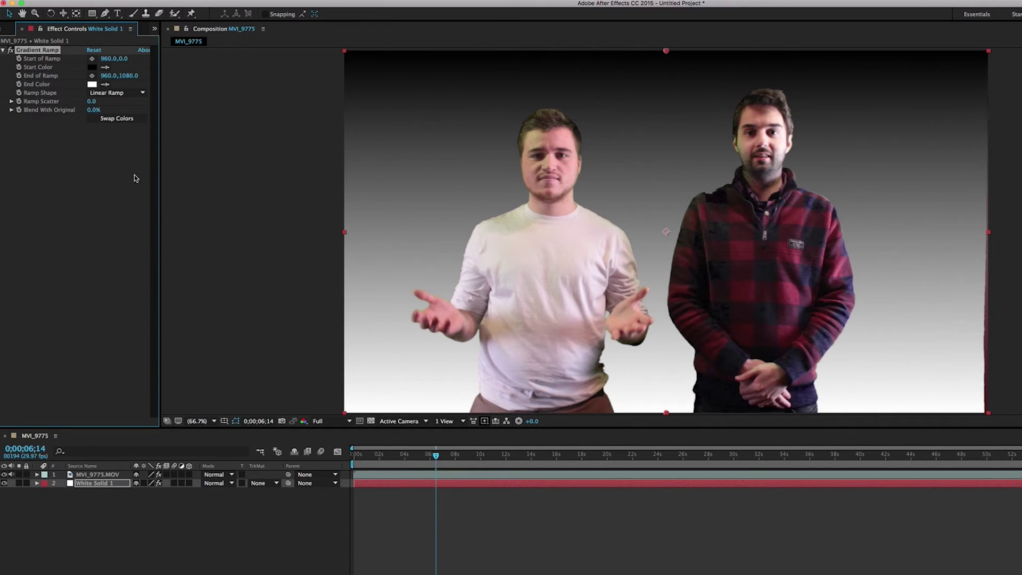
Make the Gradient Ramp radial with a mid-grey start colour, start point at 909.0,406.5.
left_click(119, 93)
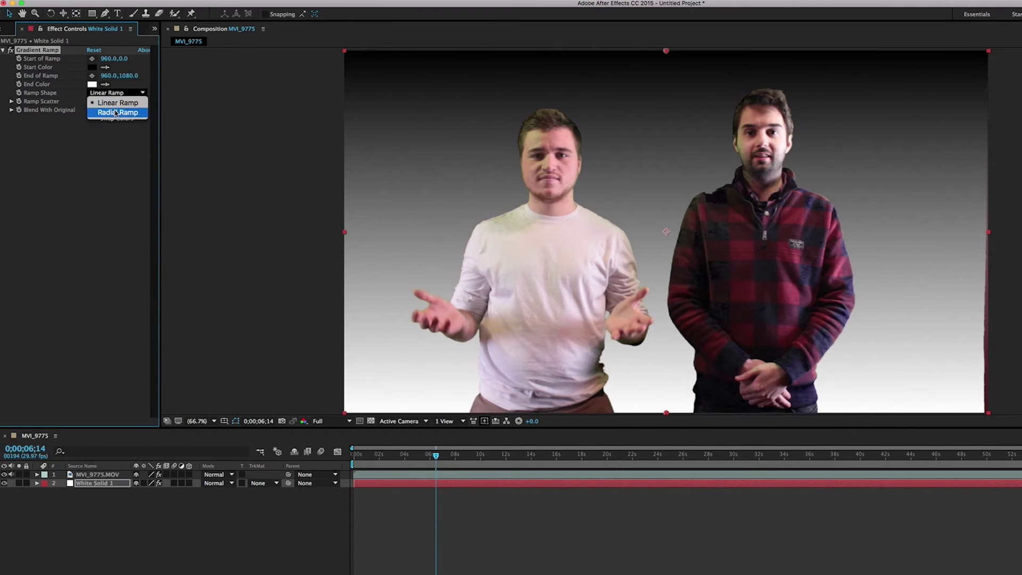
left_click(115, 113)
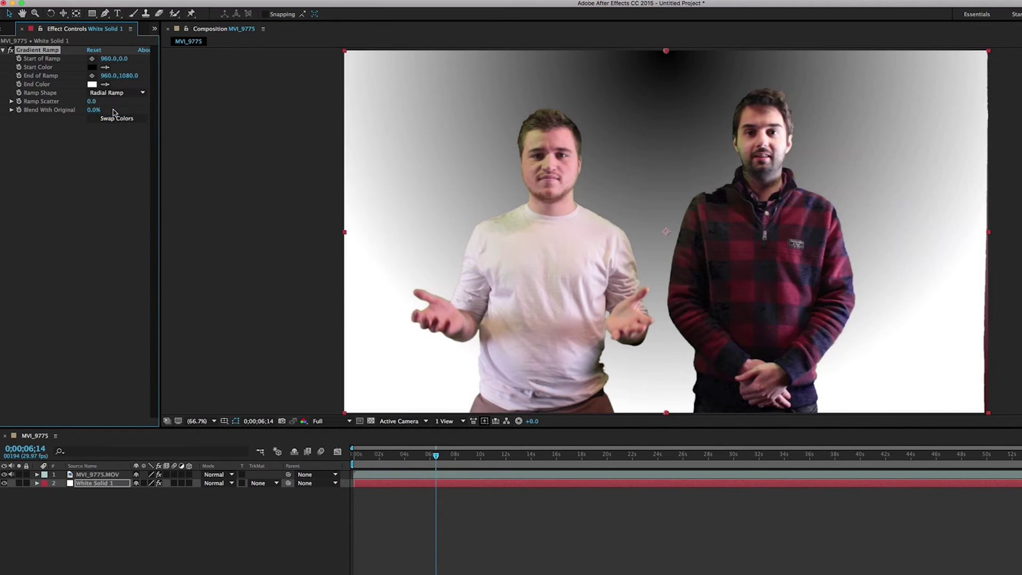
left_click(91, 68)
left_click_drag(538, 299, 520, 348)
left_click(743, 274)
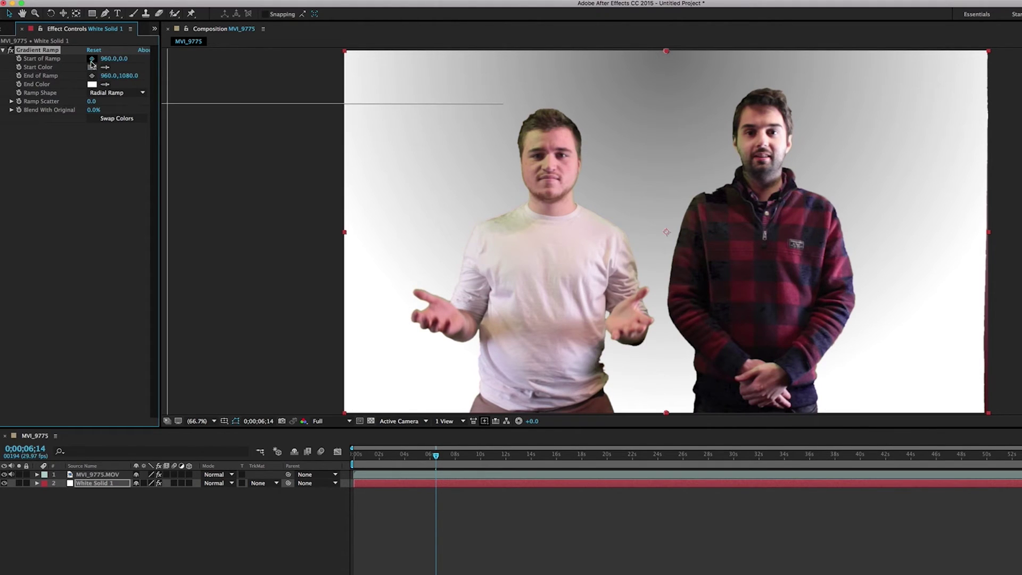
left_click_drag(675, 50, 648, 189)
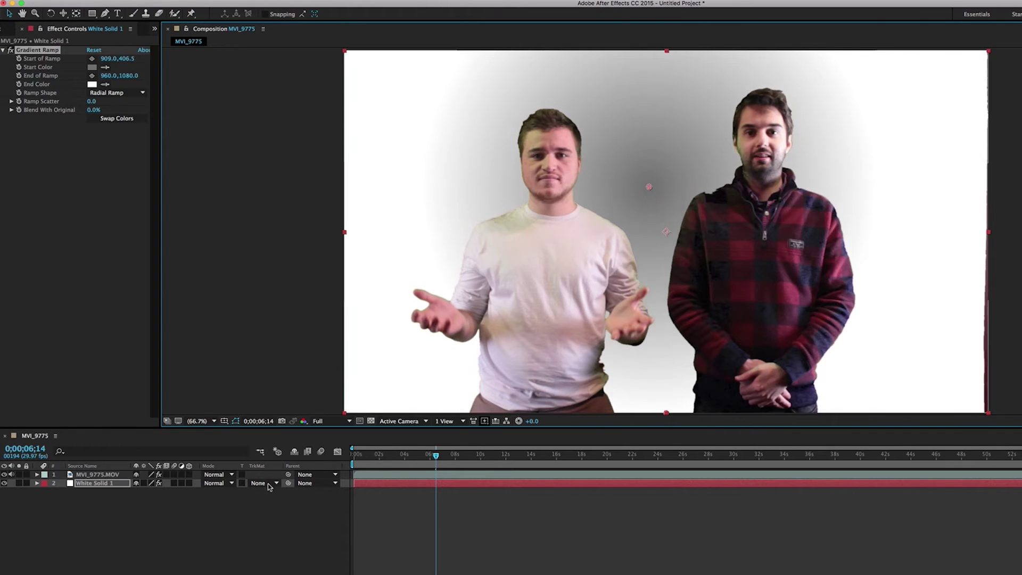
left_click(273, 534)
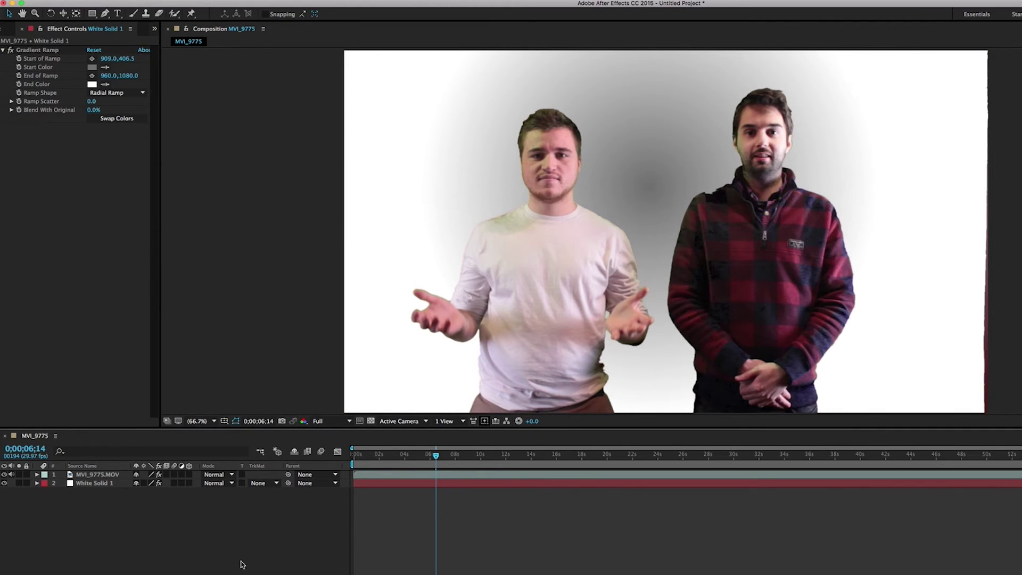
Lower Keylight's Clip Black on MVI_9775.MOV to 0.0.
left_click(92, 475)
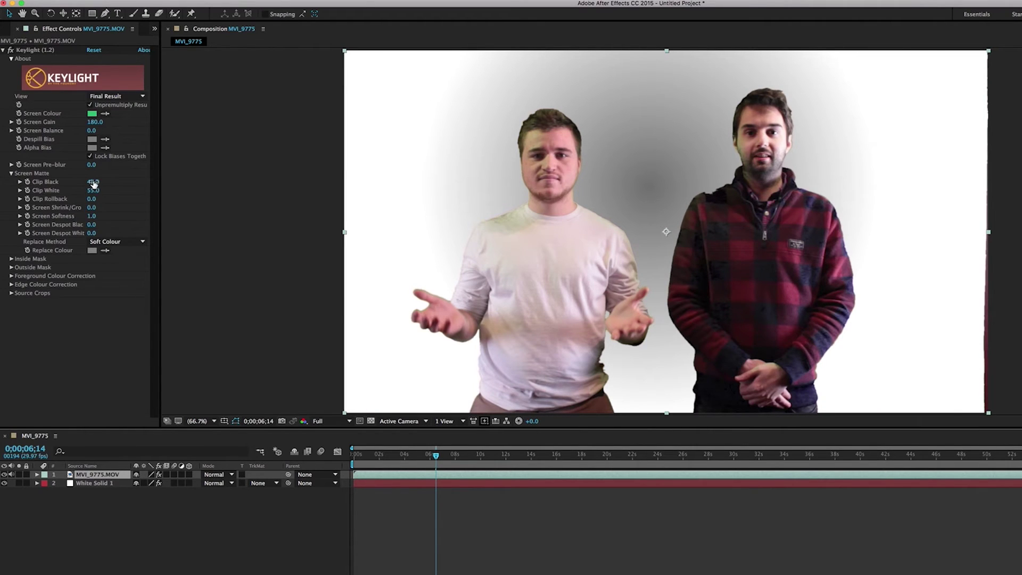
left_click_drag(93, 184, 77, 185)
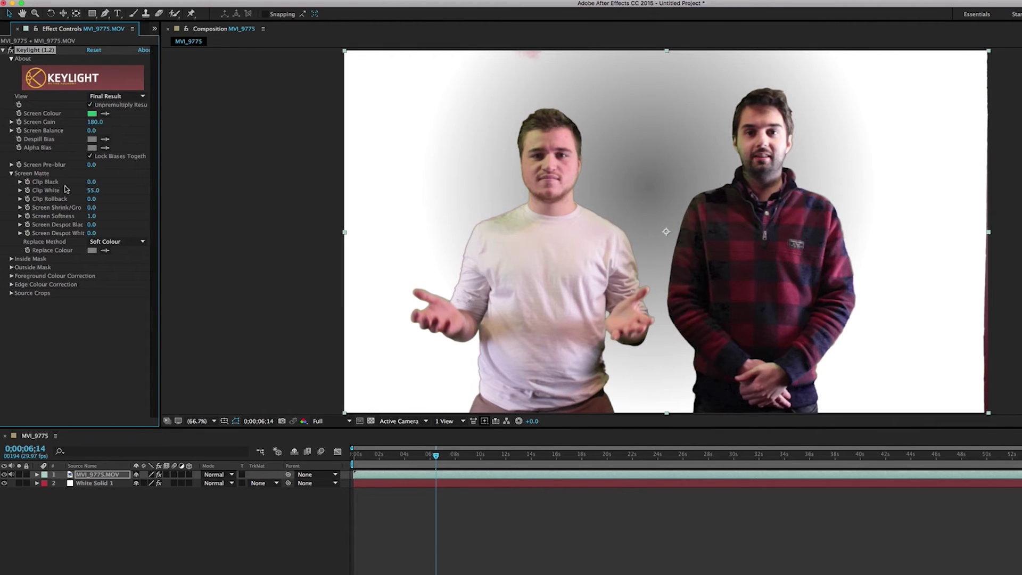
left_click_drag(97, 182, 66, 185)
Set Clip White to 67.0 after trying 90, then view an earlier frame.
left_click_drag(92, 190, 78, 198)
left_click(219, 561)
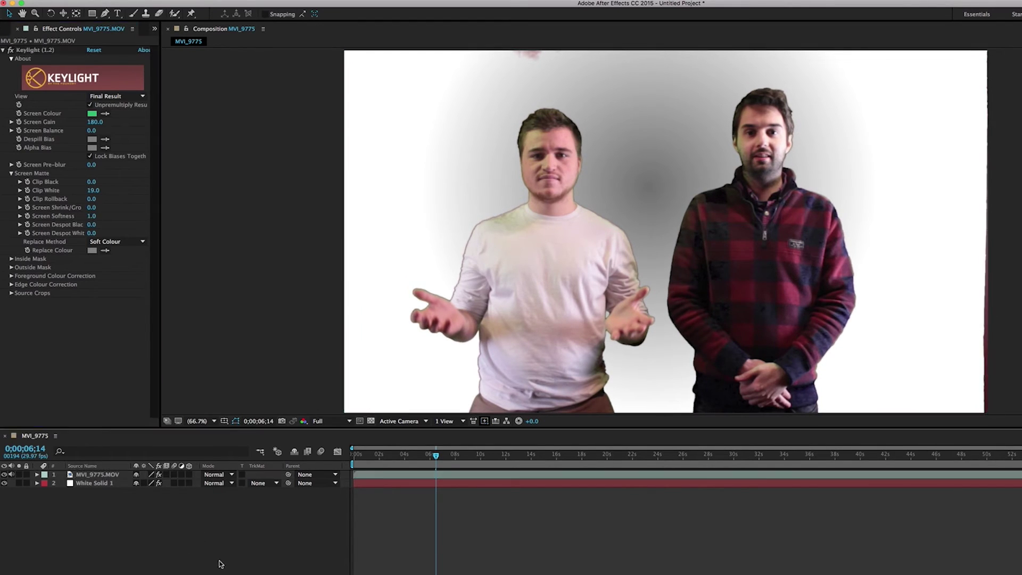
left_click(90, 190)
type("90")
key("Return")
left_click_drag(99, 191, 49, 198)
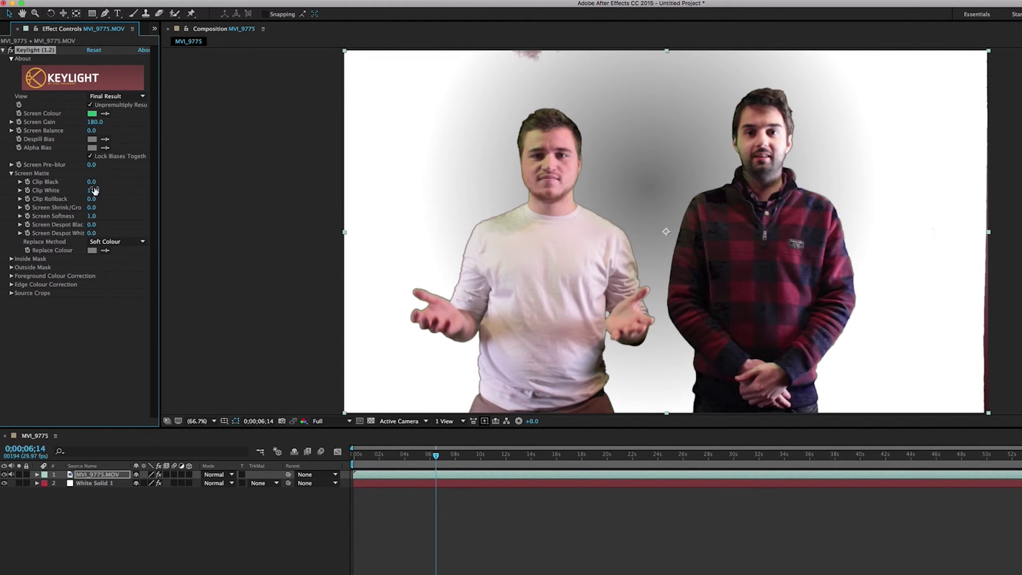
left_click_drag(93, 193, 114, 192)
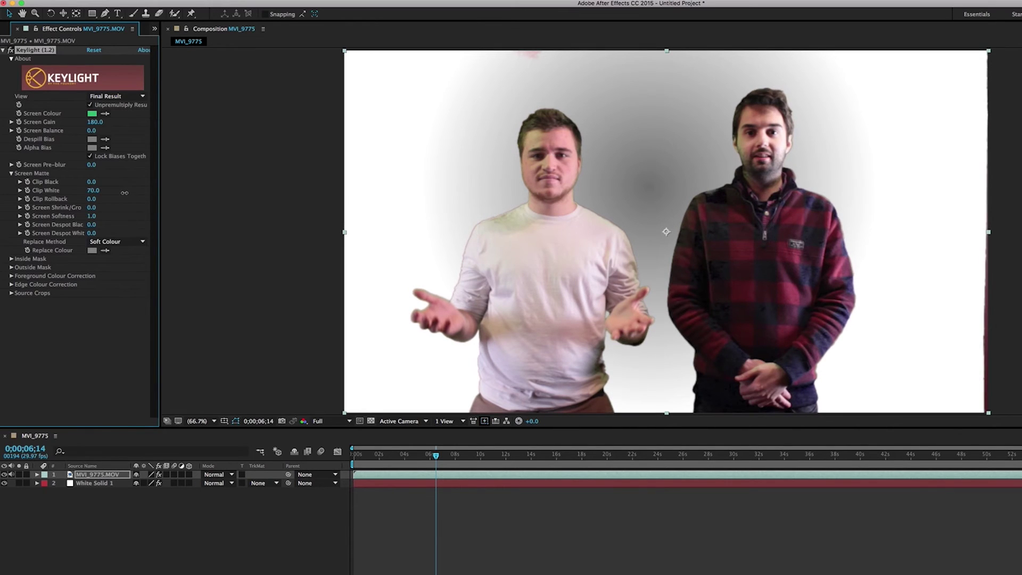
left_click_drag(129, 193, 113, 198)
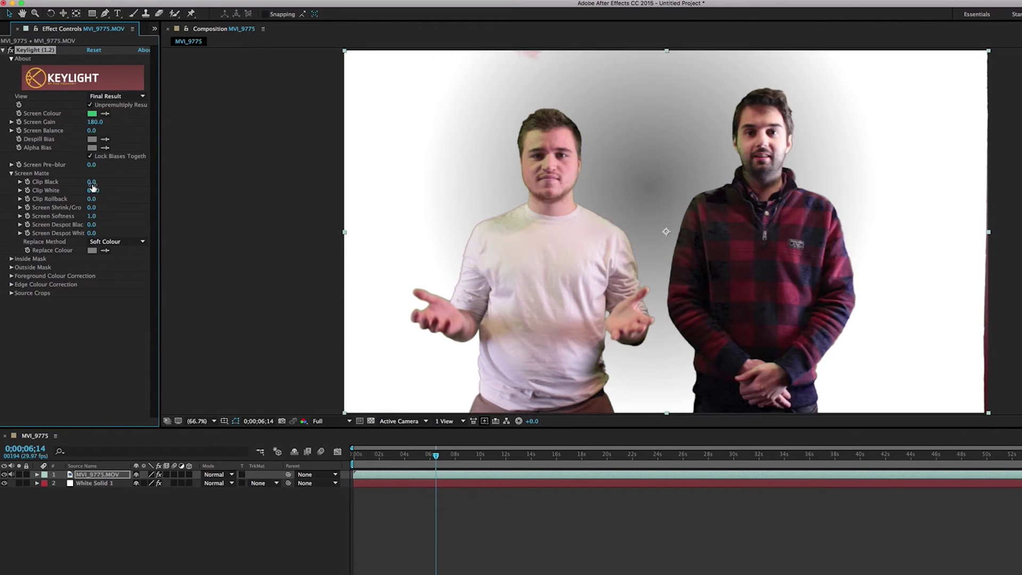
left_click_drag(435, 454, 423, 454)
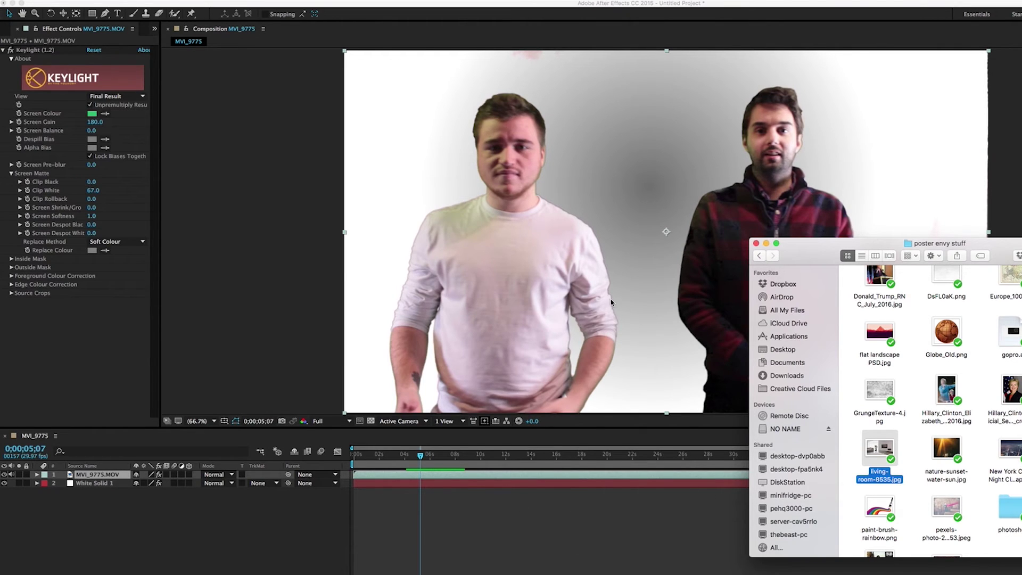
Import living-room-8535.jpg into the project and place it beneath the keyed clip.
left_click_drag(888, 455, 56, 221)
left_click(71, 206)
left_click(30, 122)
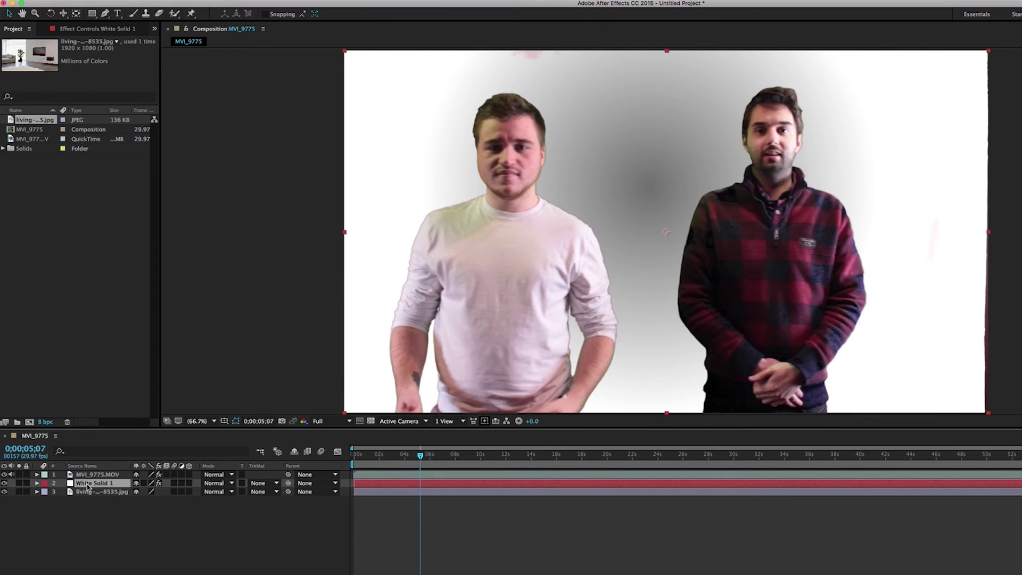
Hide White Solid 1 and keep the living-room background at full size, viewed around 7 seconds.
left_click(5, 484)
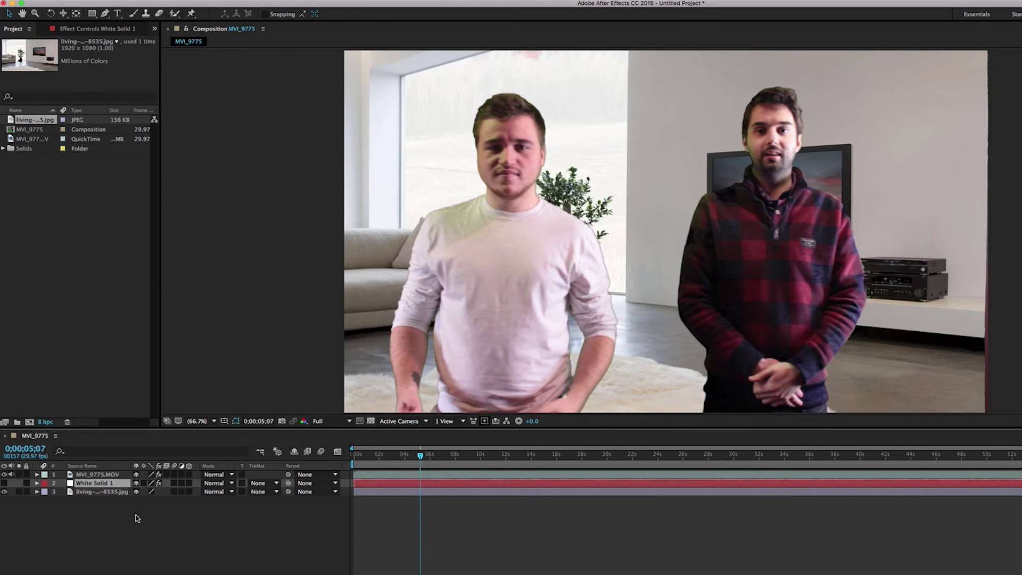
left_click(97, 491)
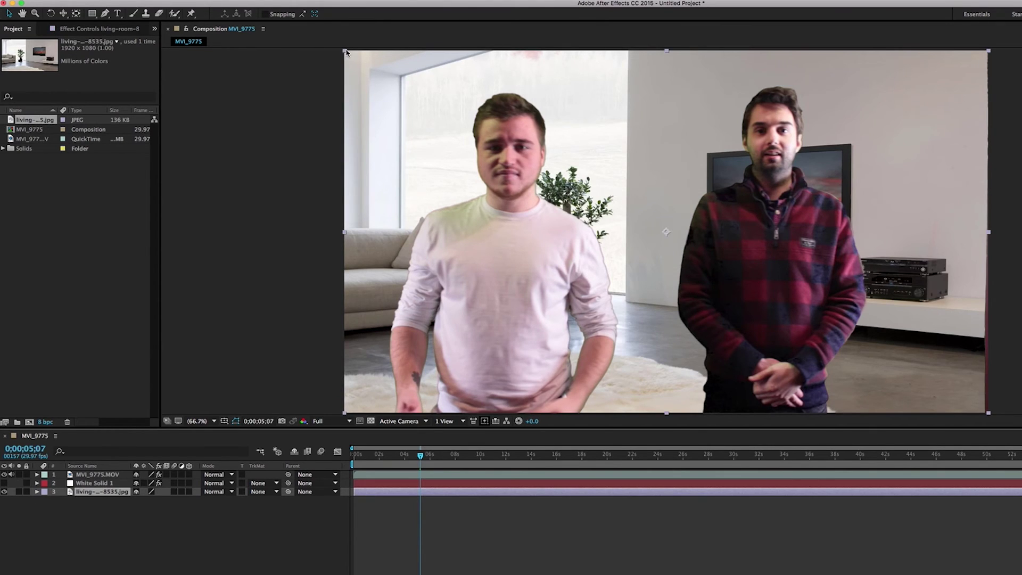
left_click_drag(346, 53, 381, 68)
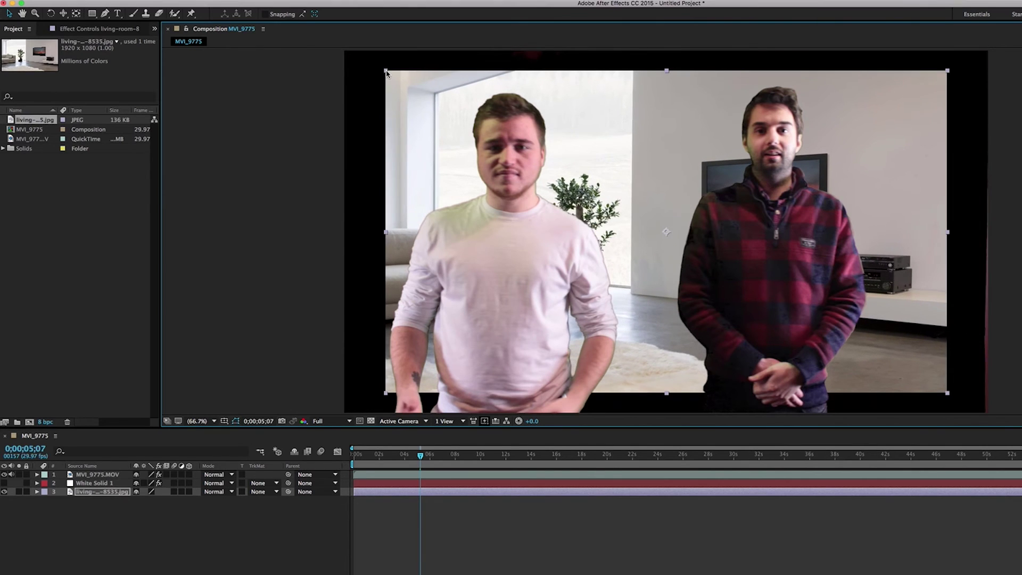
key("super+z")
left_click(566, 516)
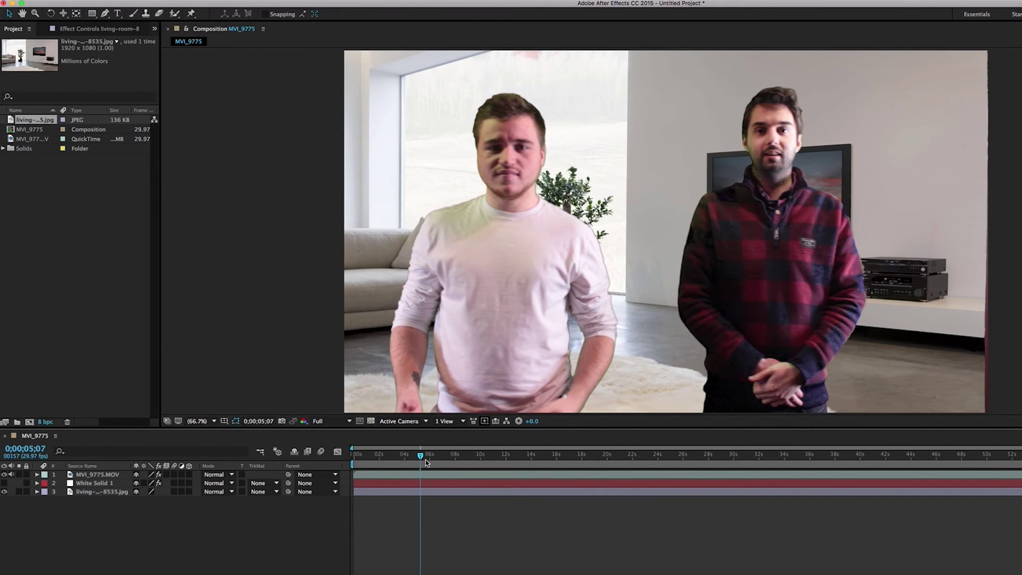
left_click_drag(420, 455, 451, 467)
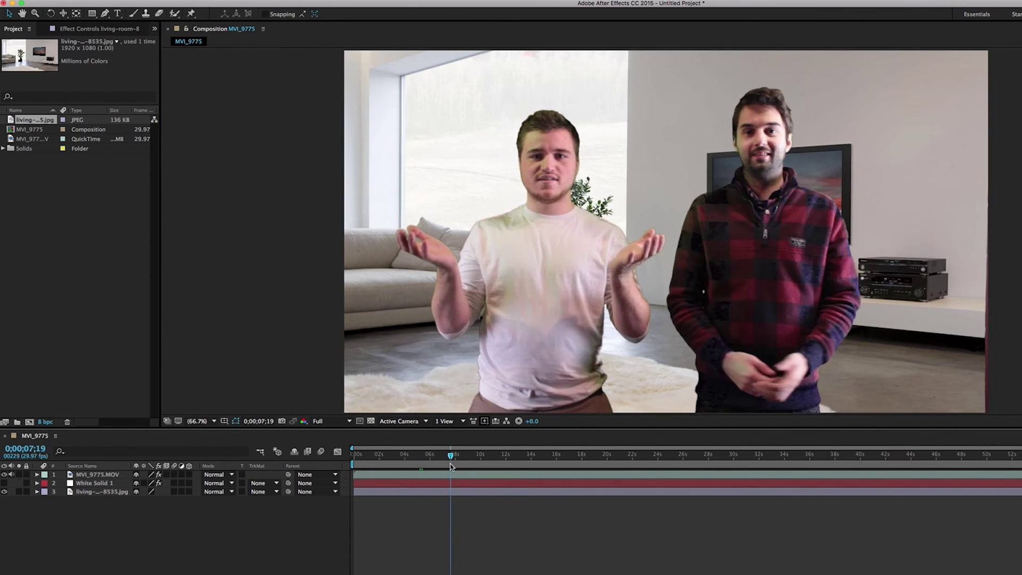
key("space")
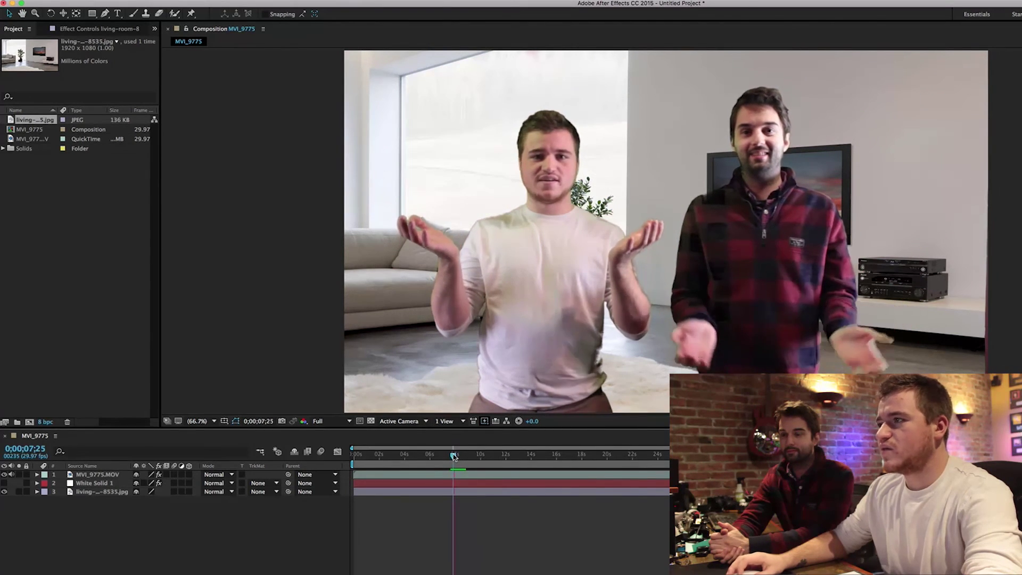
left_click(455, 456)
left_click(450, 458)
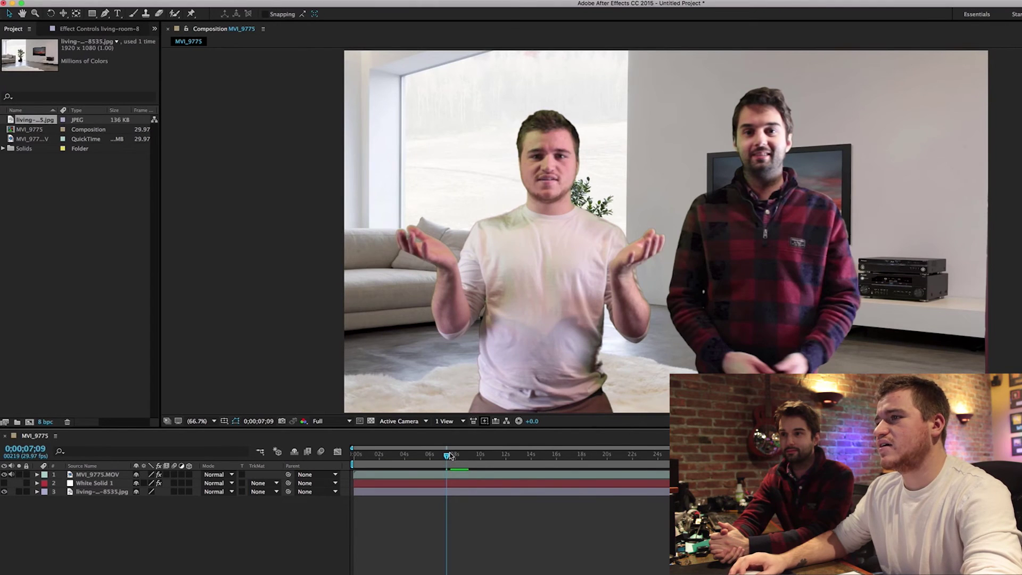
key("space")
key("space")
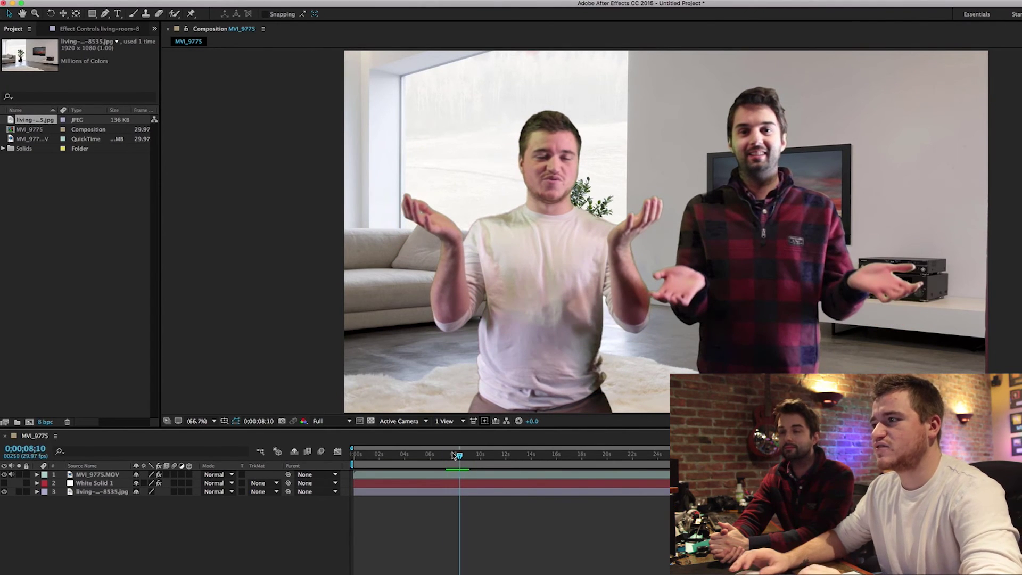